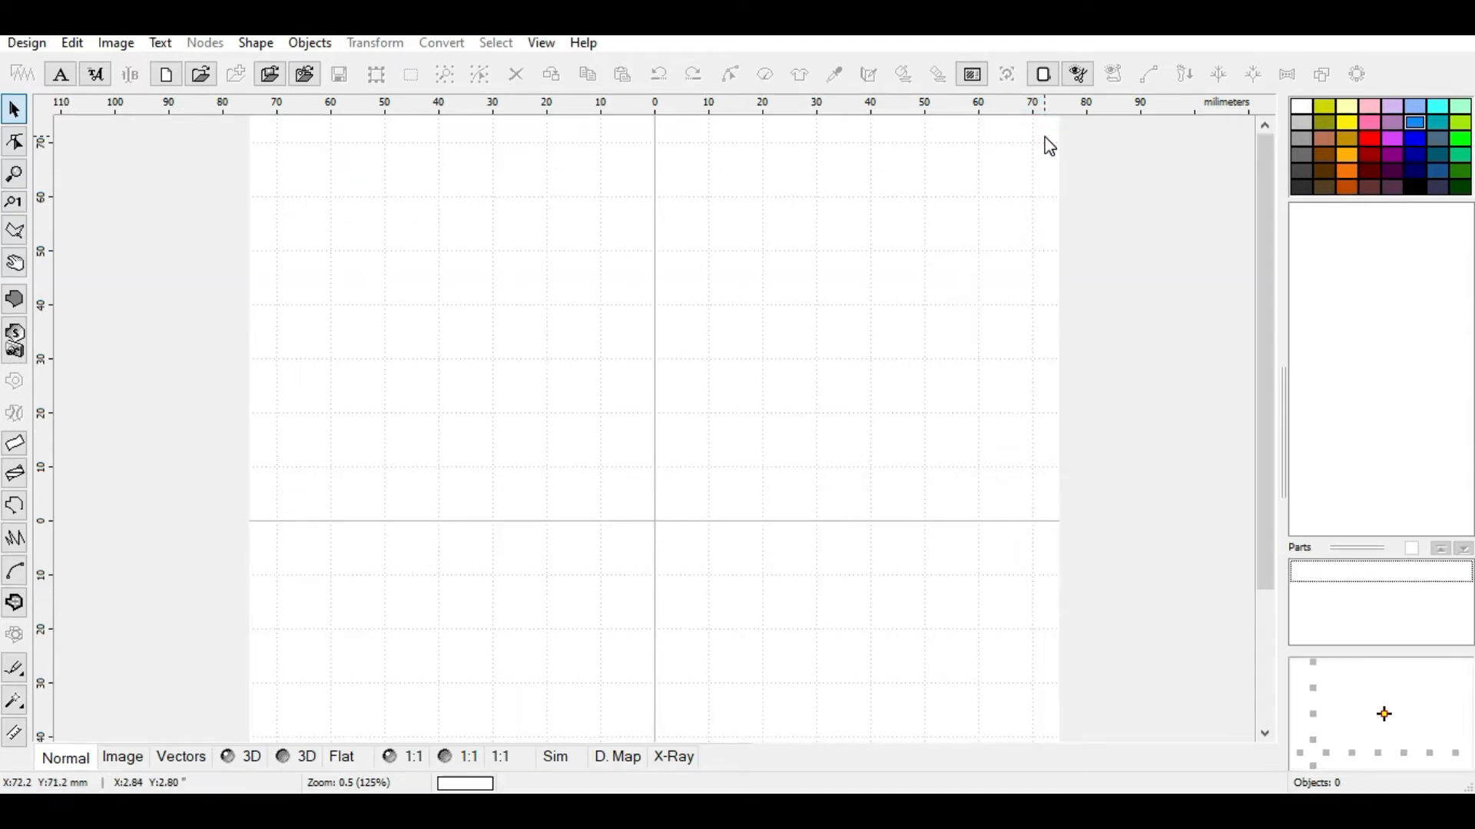
Set the hoop size to 100 mm wide by 100 mm high and apply it
{"action": "left_click", "coordinate": [1044, 74]}
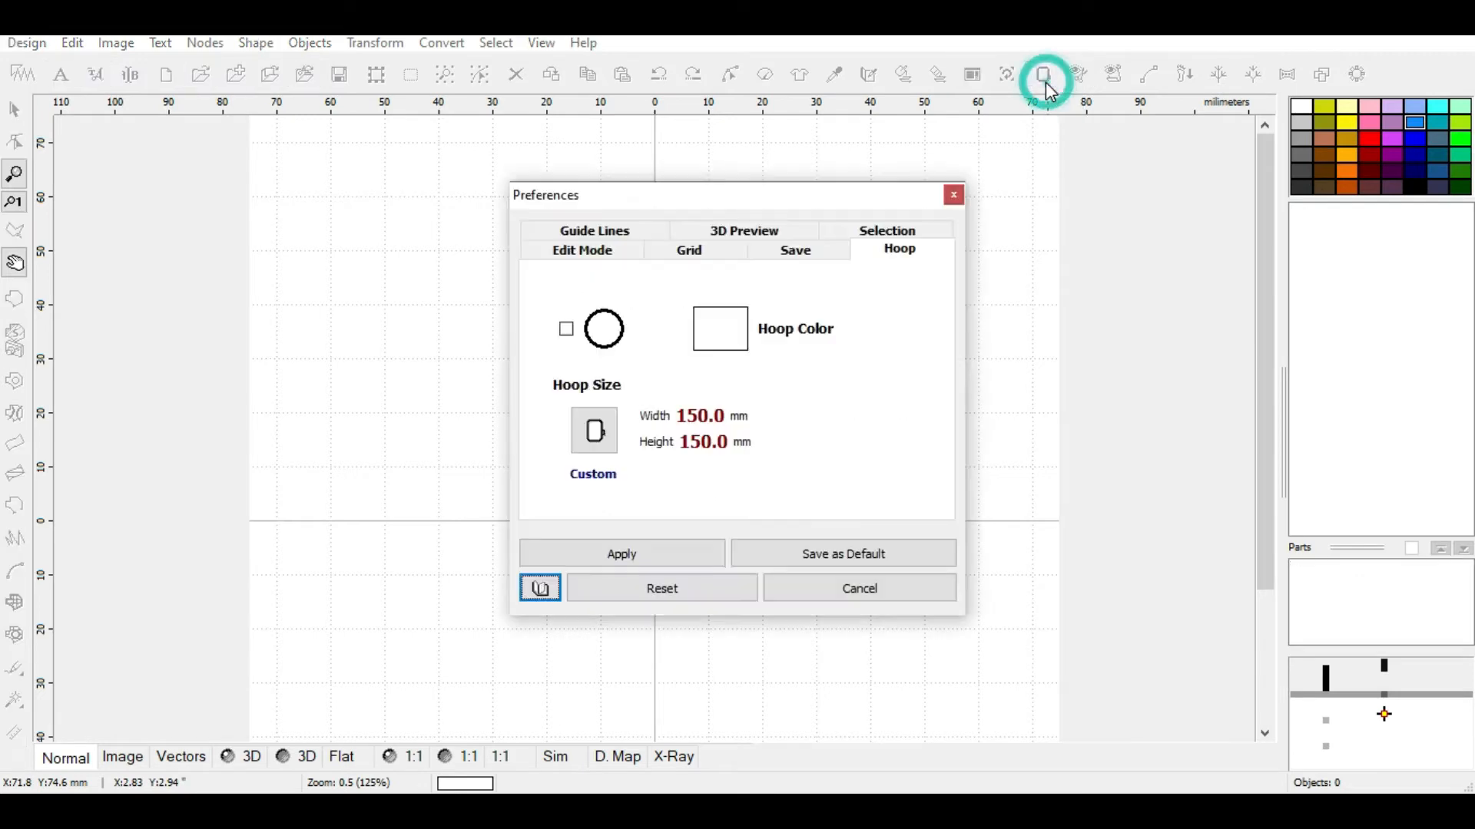
{"action": "left_click", "coordinate": [664, 405]}
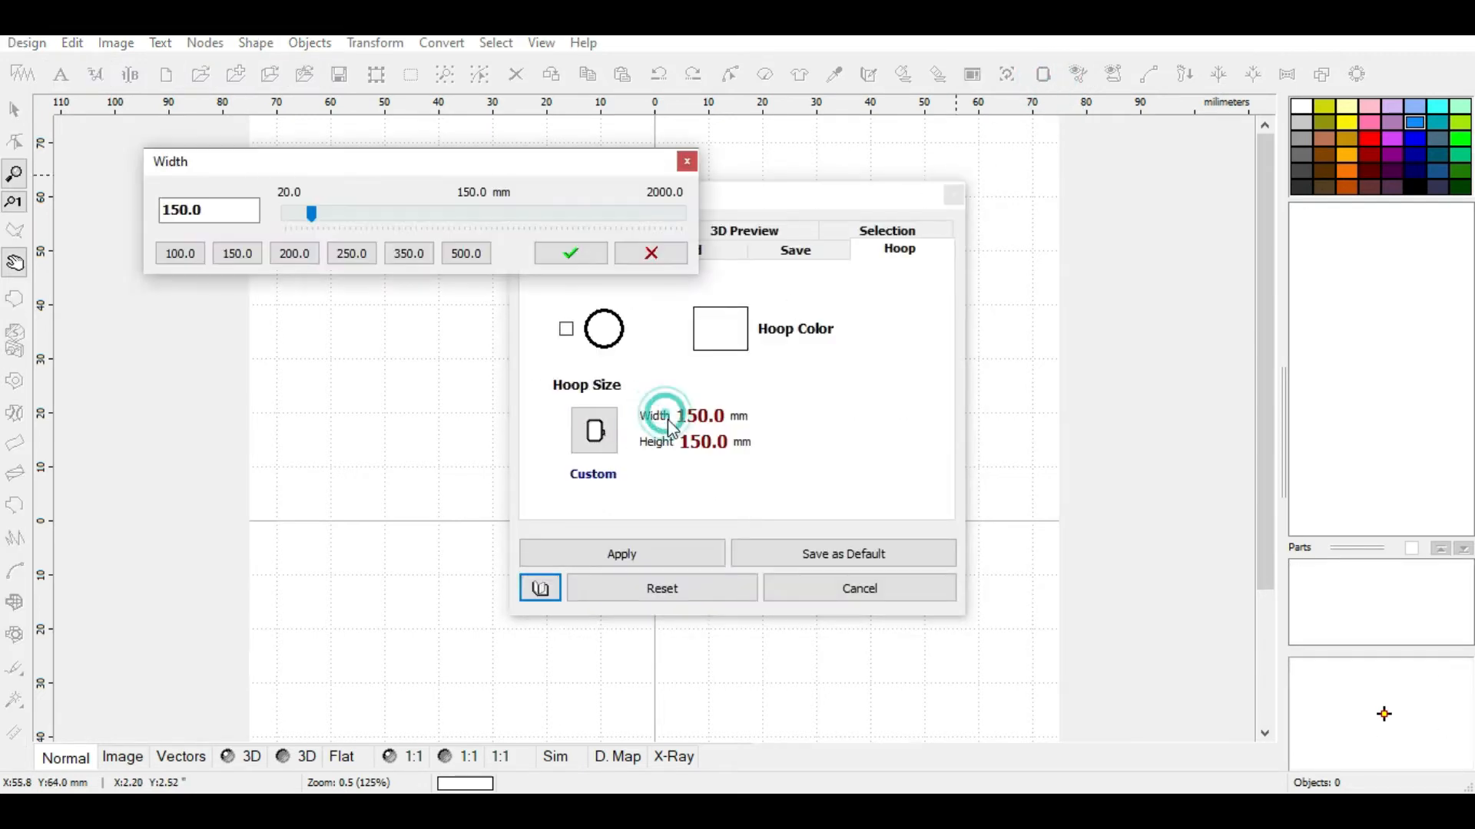
{"action": "left_click", "coordinate": [180, 253]}
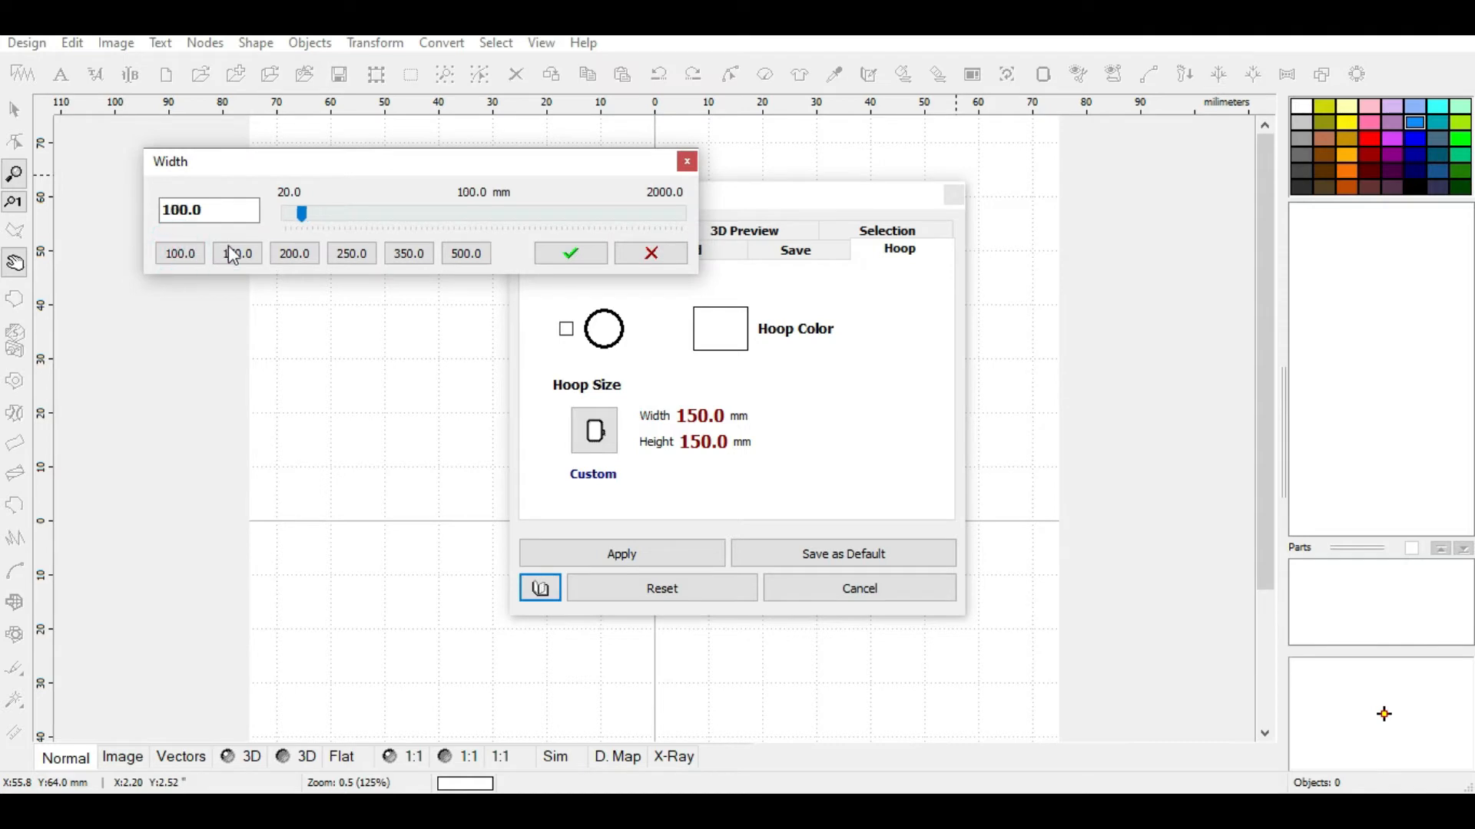
{"action": "left_click", "coordinate": [570, 255]}
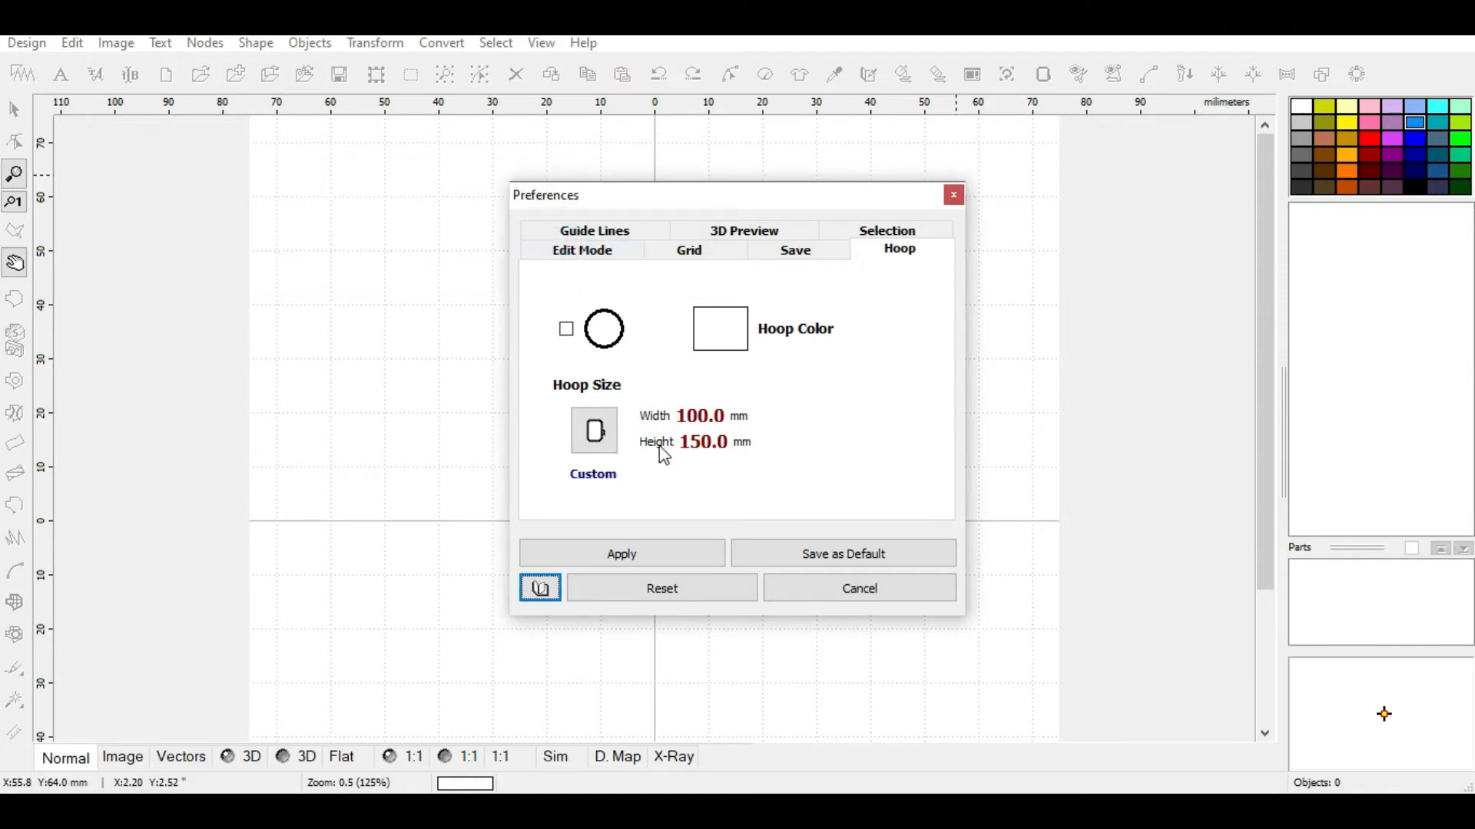
{"action": "left_click", "coordinate": [659, 444]}
{"action": "left_click", "coordinate": [201, 281]}
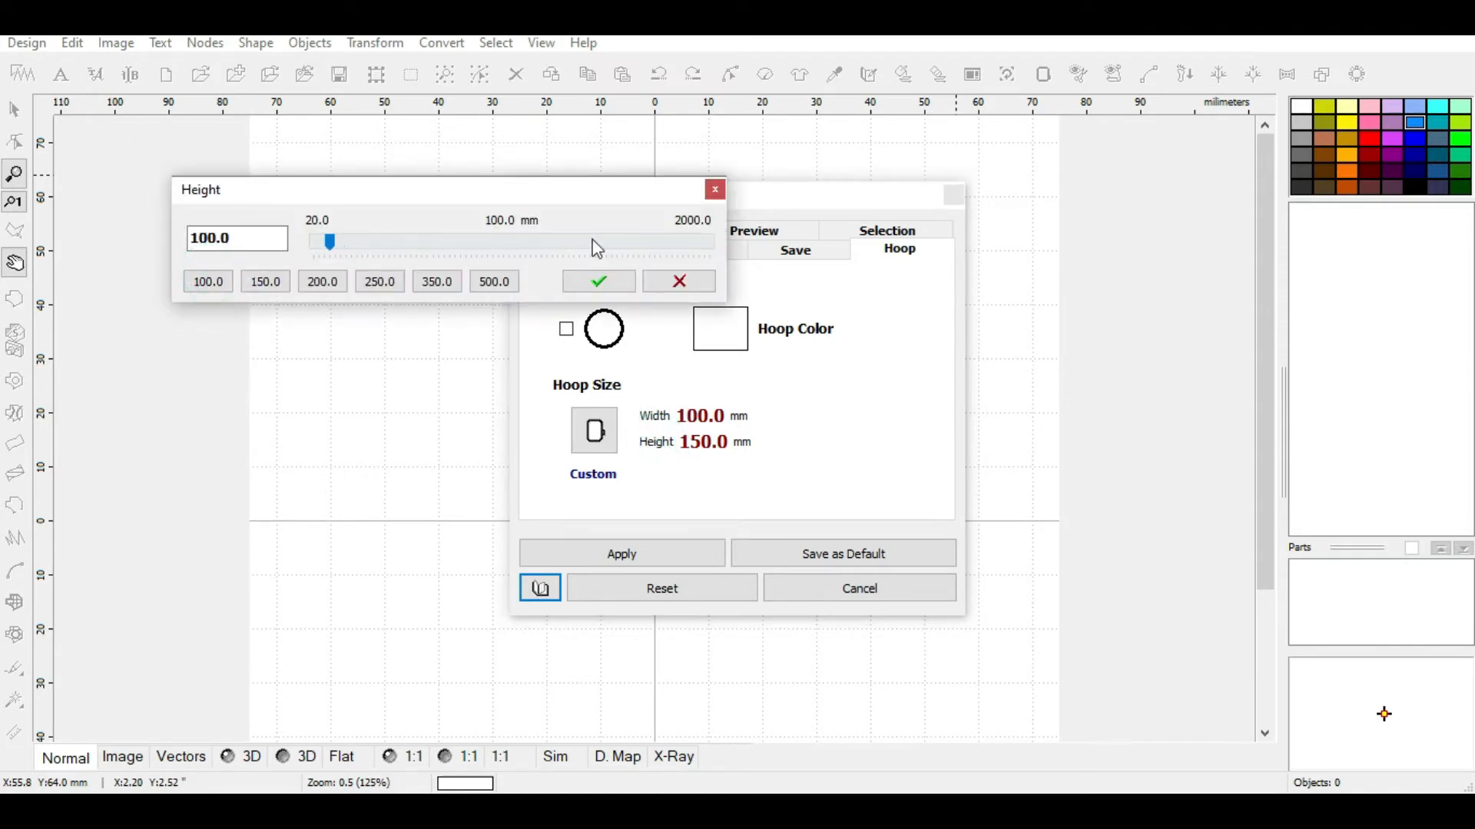
{"action": "left_click", "coordinate": [619, 284]}
{"action": "left_click", "coordinate": [652, 556]}
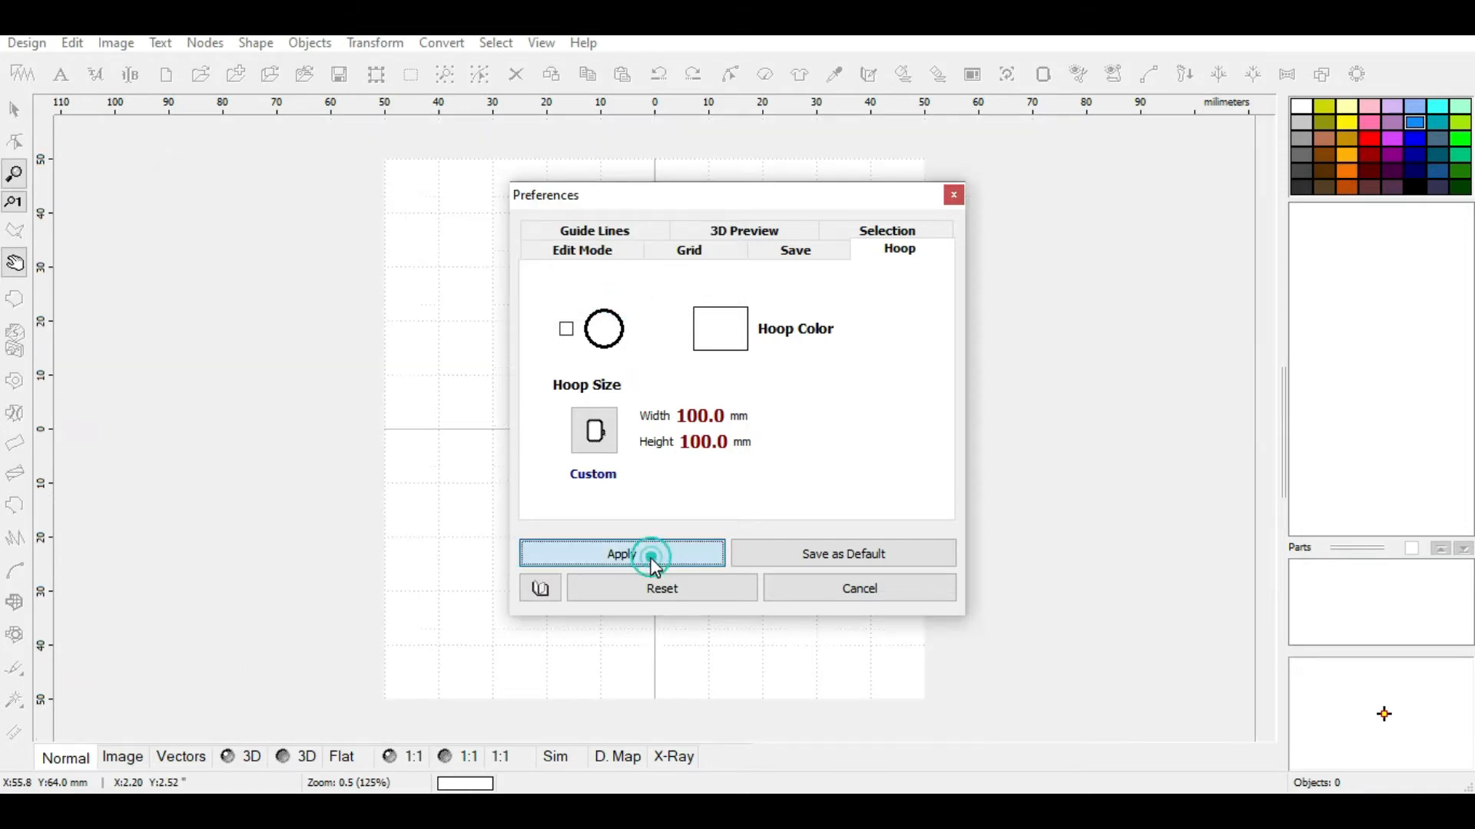
Import the image IMG-20201207-WA0005 from the Desktop, scaled to fit the current hoop
{"action": "left_click", "coordinate": [115, 43]}
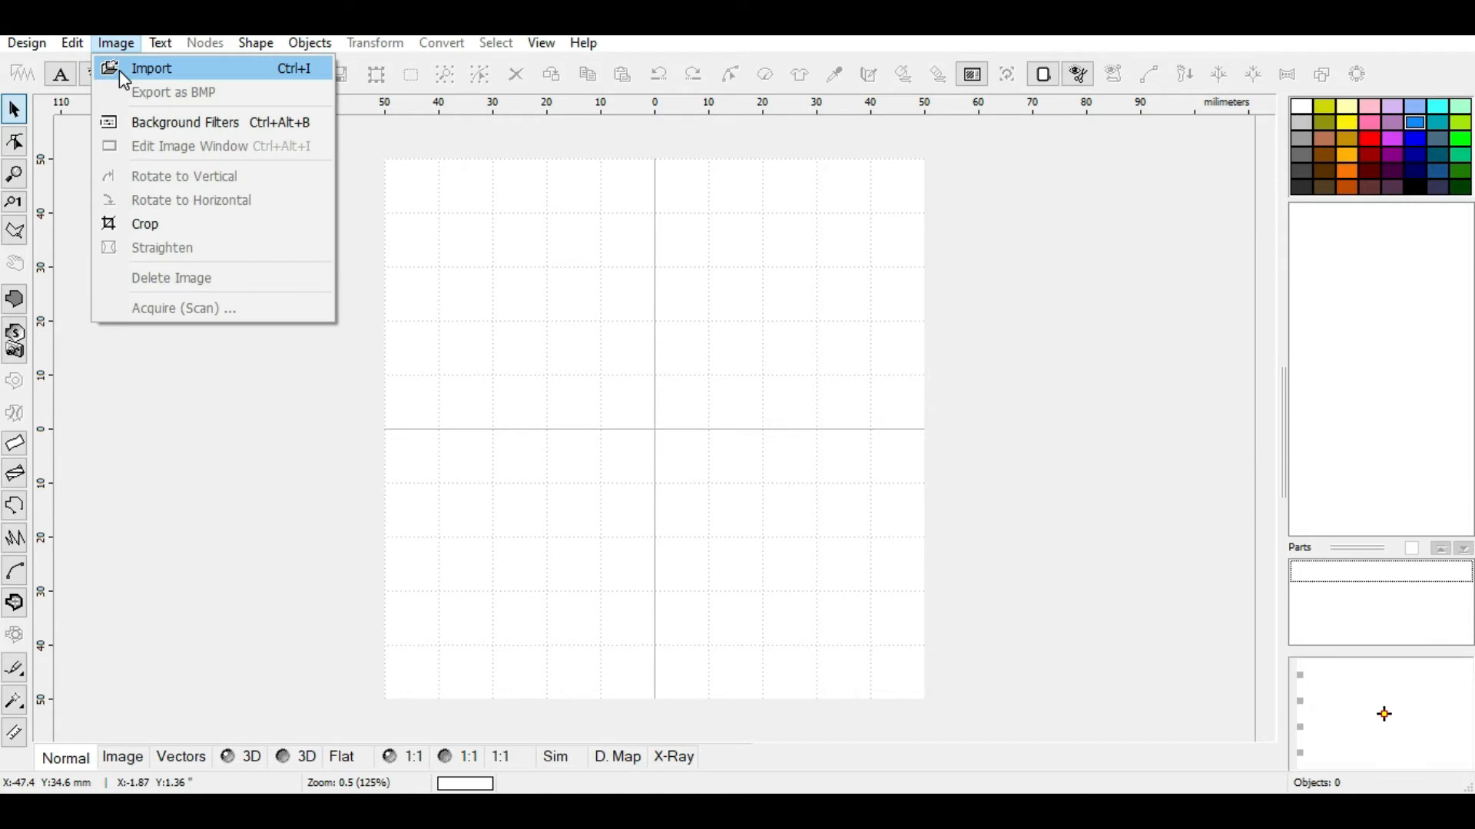
{"action": "left_click", "coordinate": [119, 71]}
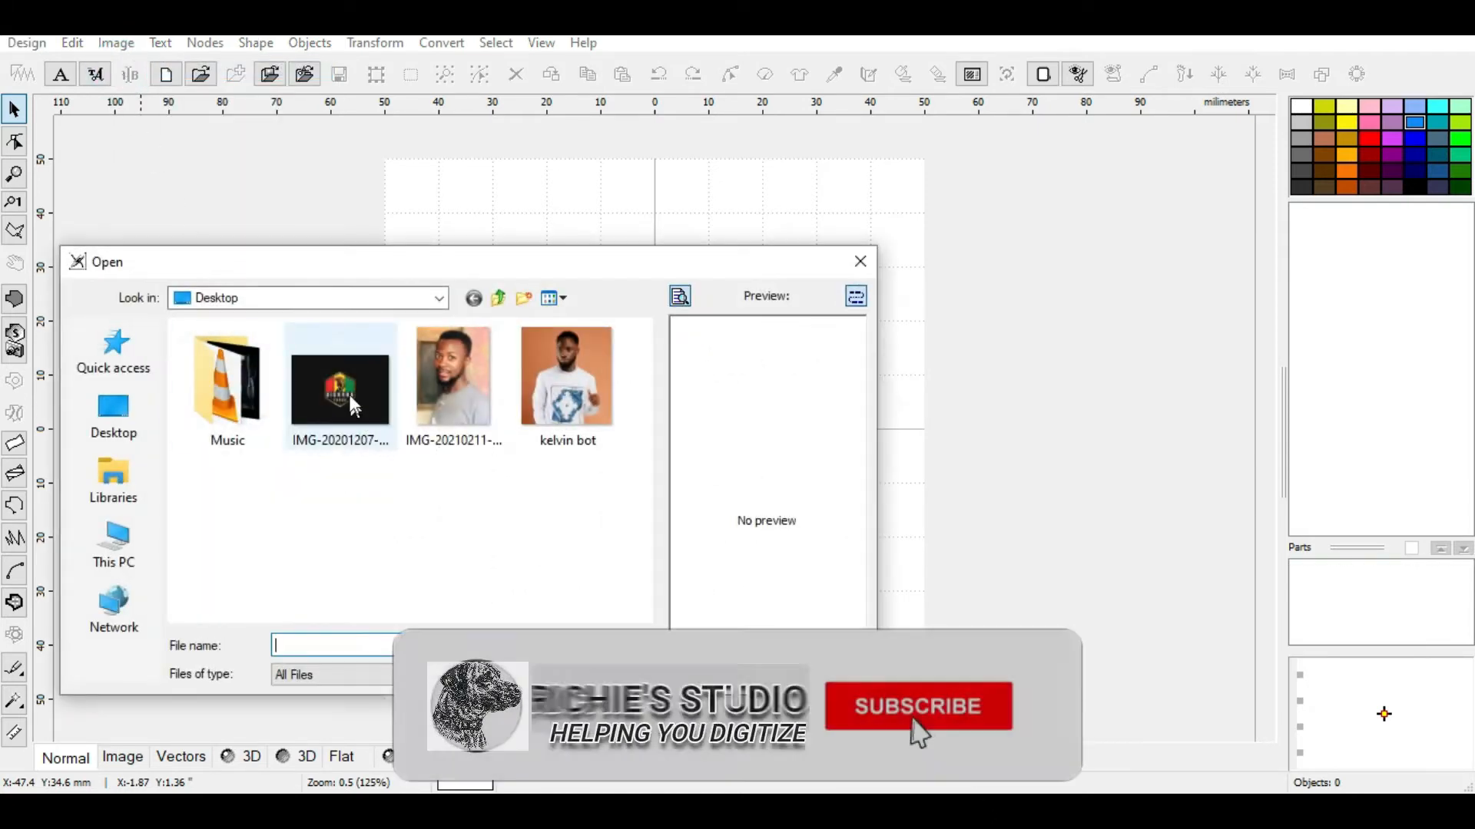
{"action": "left_click", "coordinate": [353, 404]}
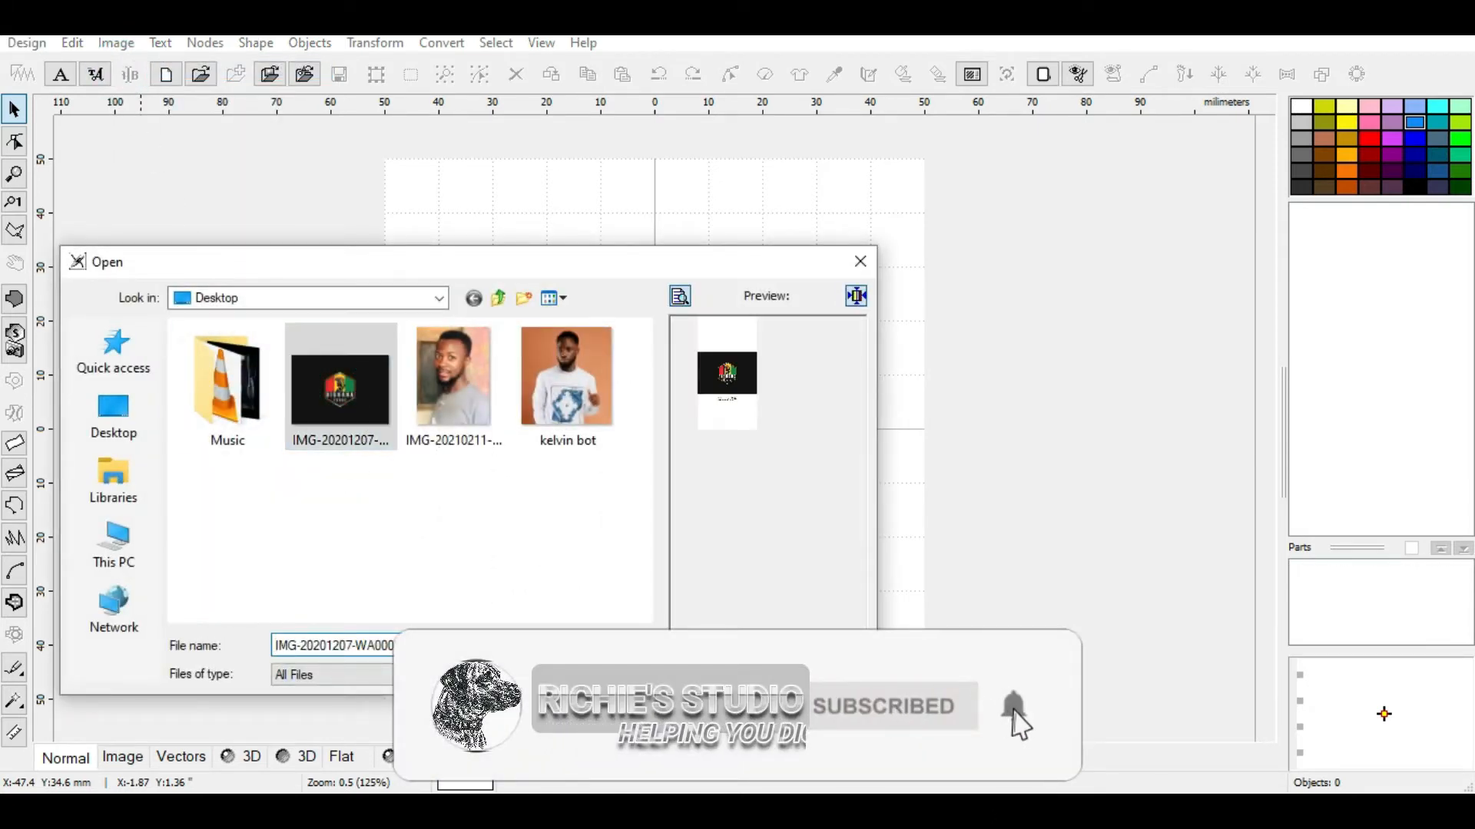
{"action": "left_click", "coordinate": [596, 646]}
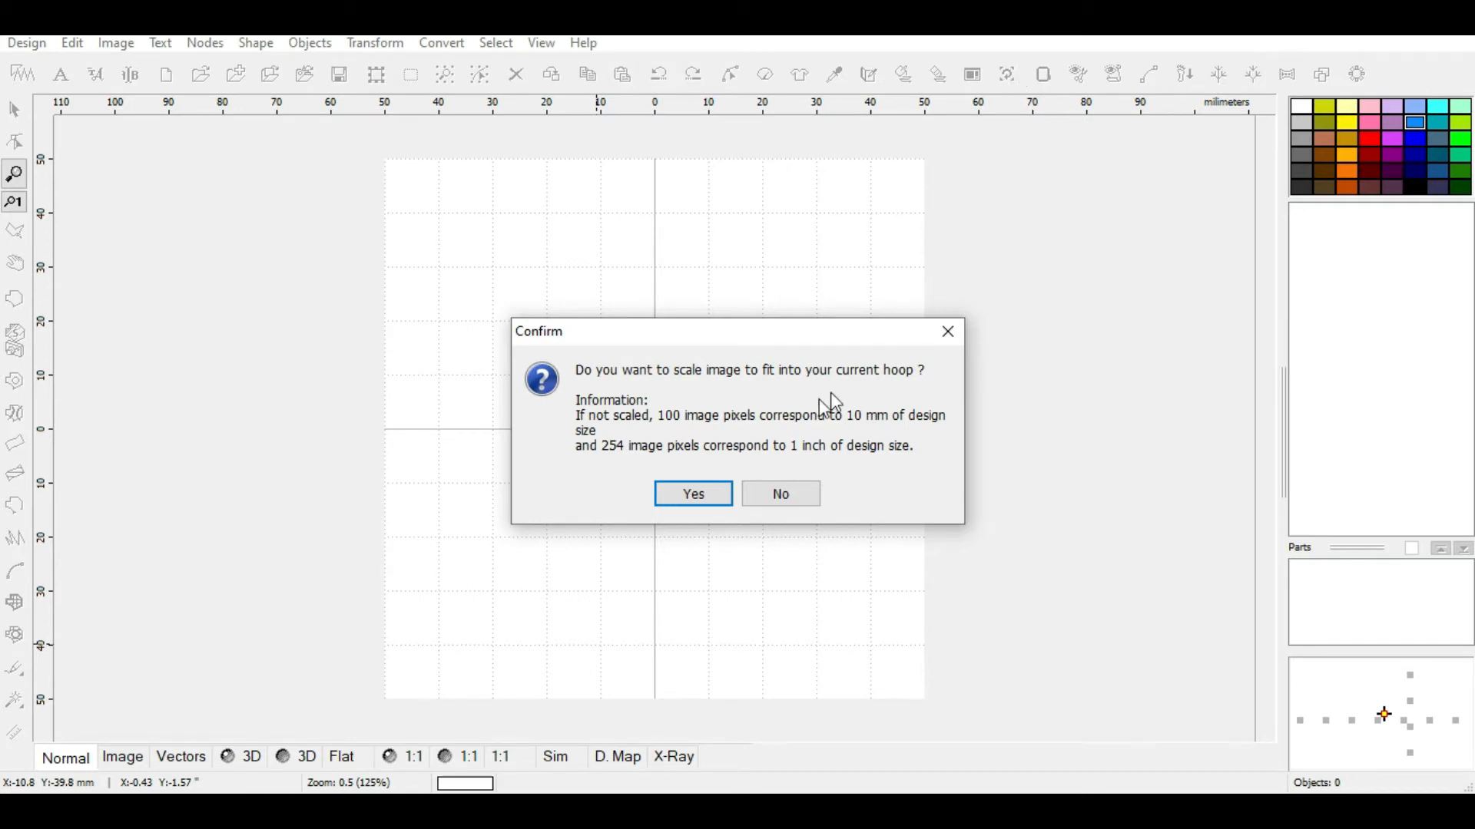
{"action": "left_click", "coordinate": [695, 495]}
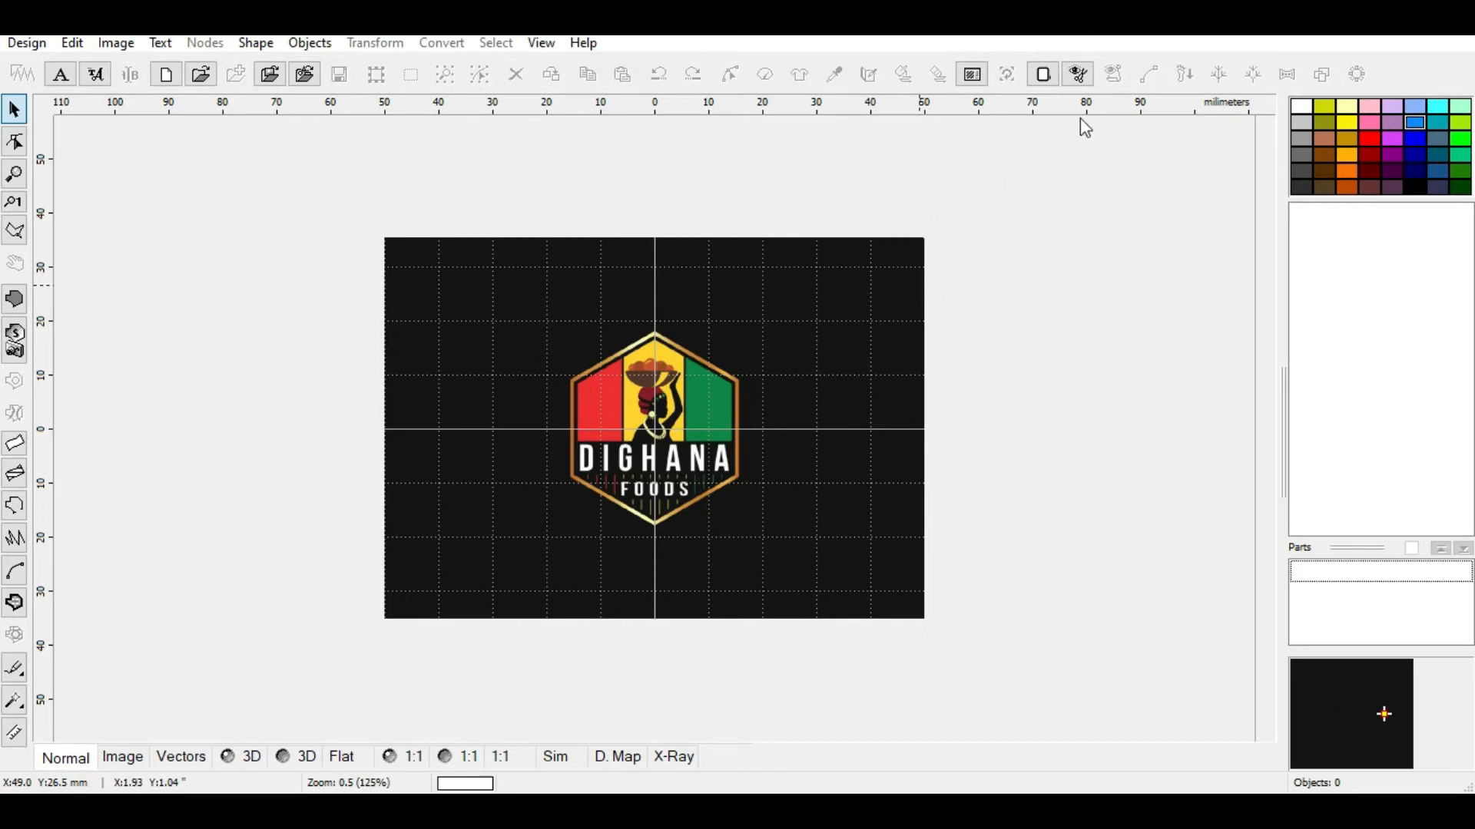
Check the hoop's width and height in the hoop preferences against the imported image
{"action": "left_click", "coordinate": [1042, 74]}
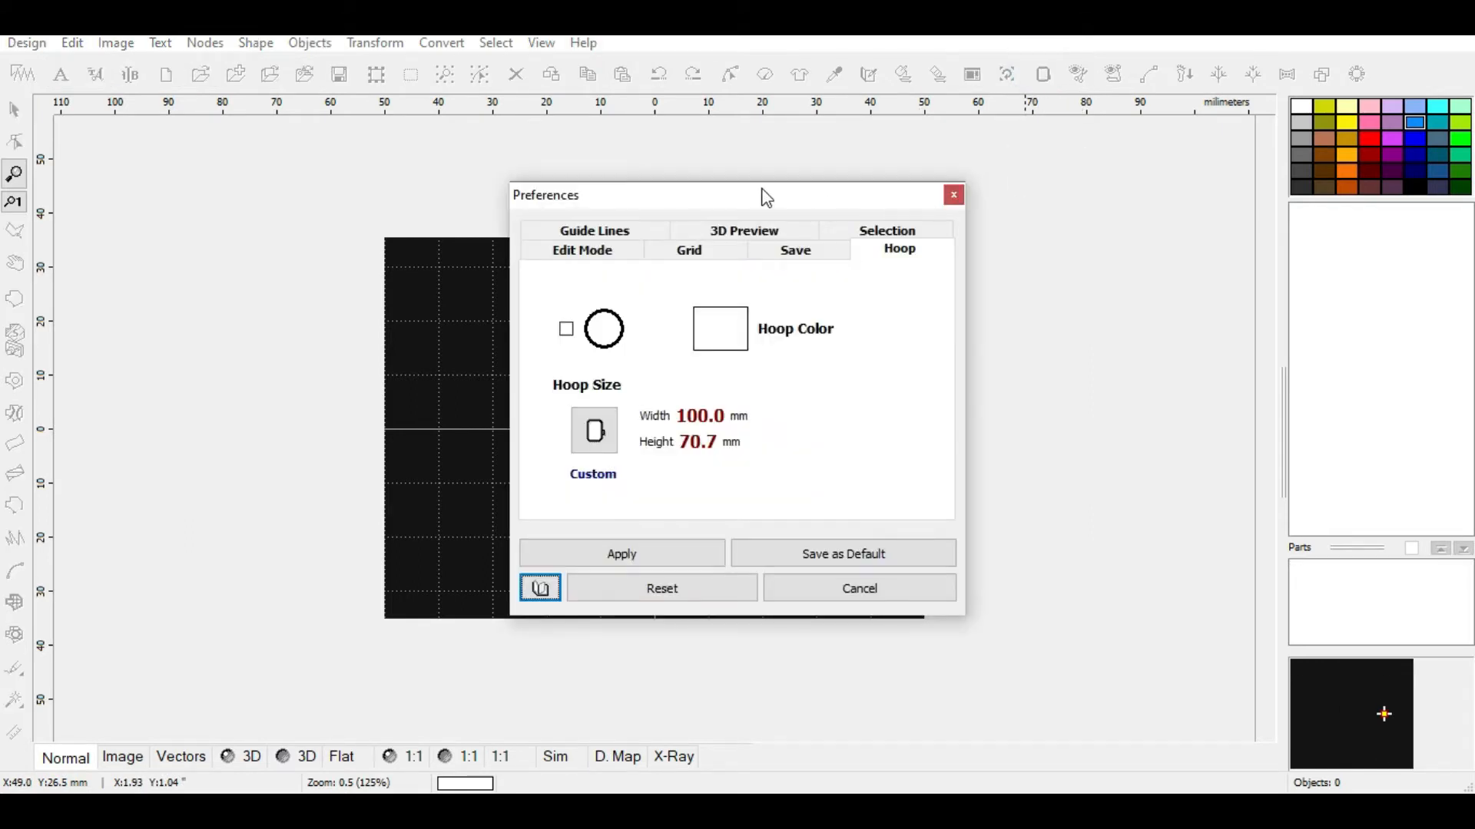
{"action": "left_click_drag", "start_coordinate": [762, 194], "coordinate": [1195, 209]}
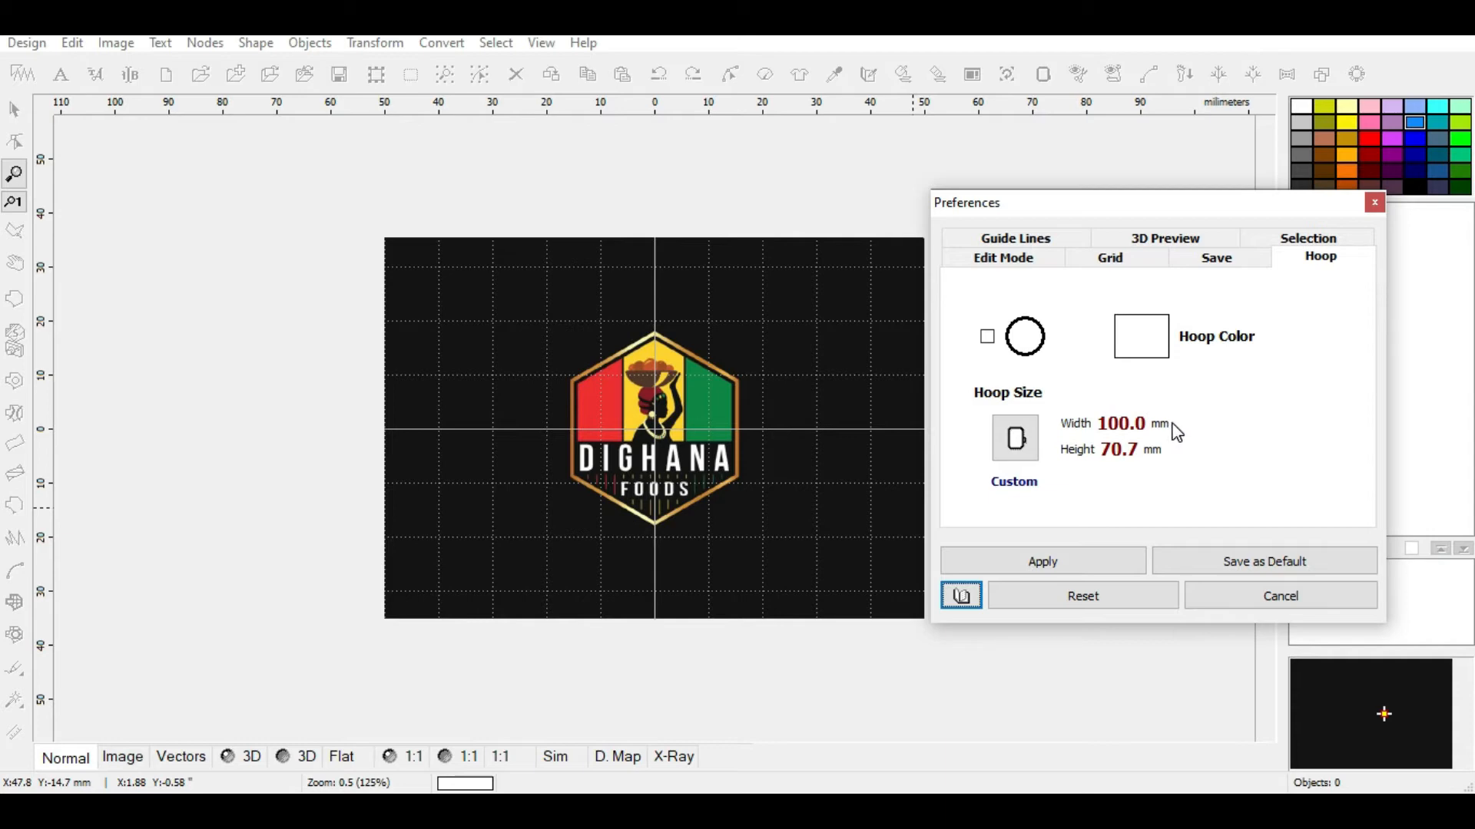
{"action": "left_click", "coordinate": [1043, 561]}
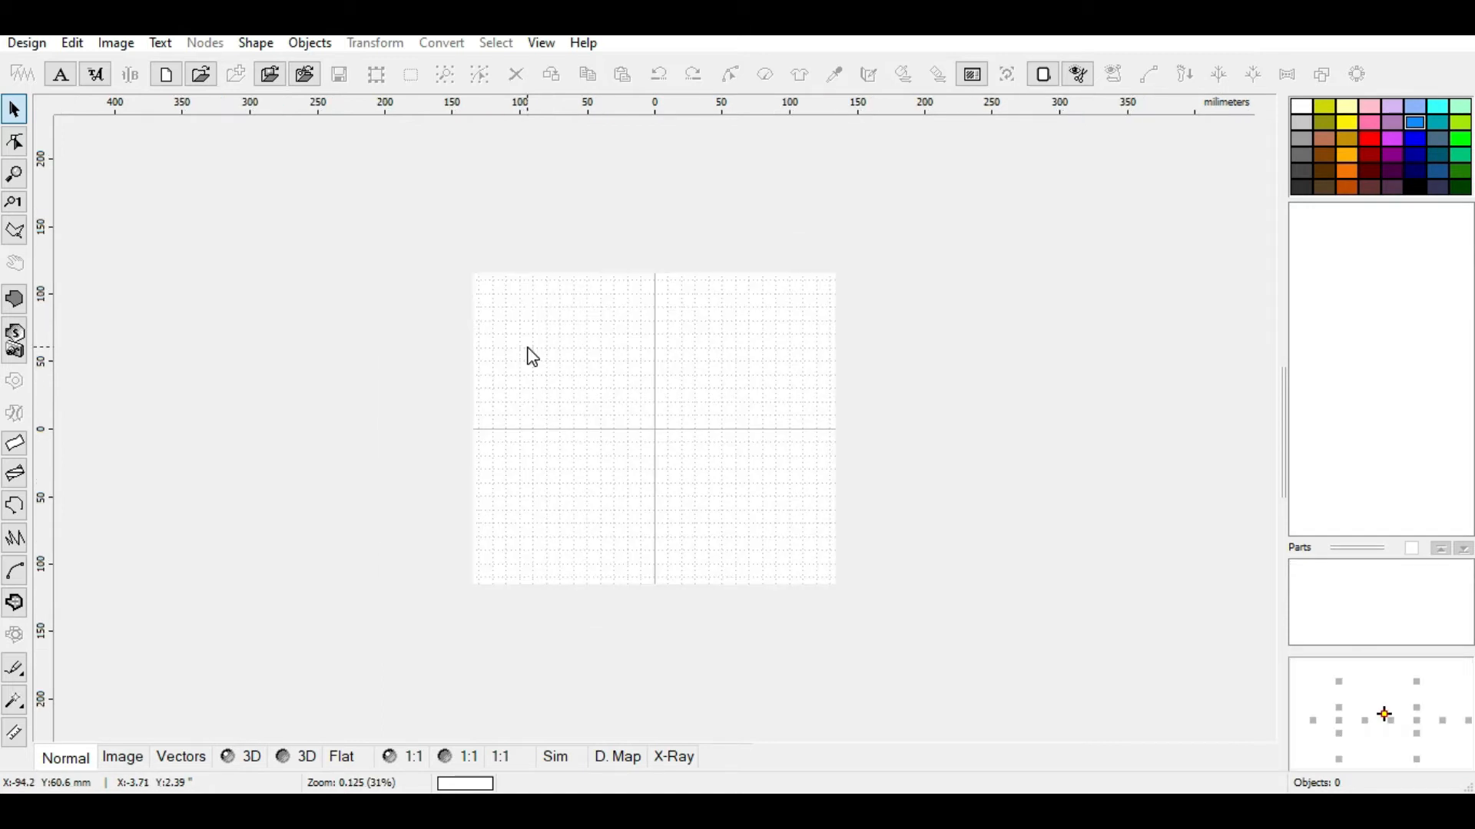
Import the image IMG-20201207-WA0005 from the Desktop without scaling it to the hoop
{"action": "left_click", "coordinate": [127, 48]}
{"action": "left_click", "coordinate": [132, 63]}
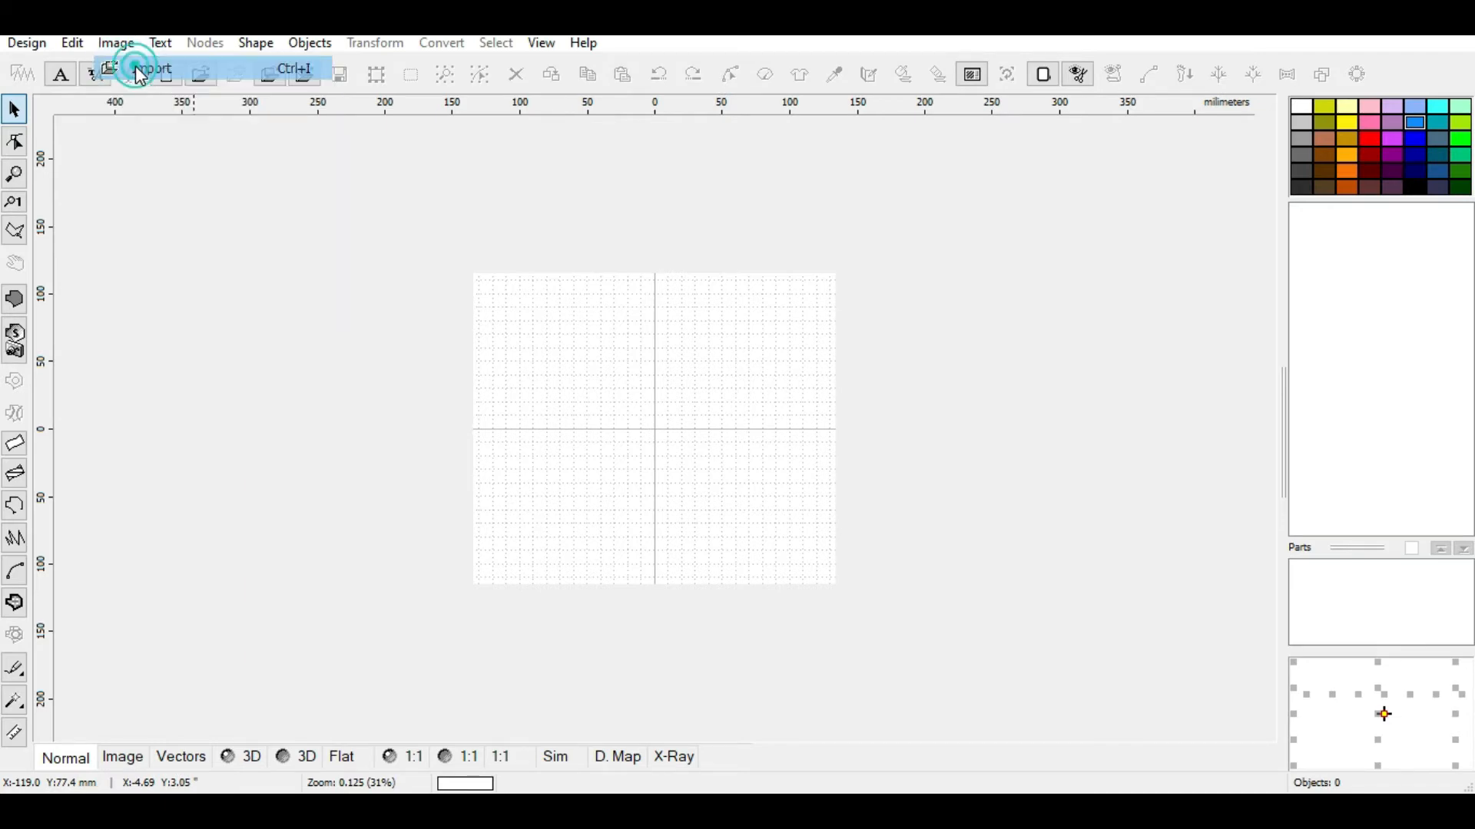
{"action": "left_click", "coordinate": [357, 378]}
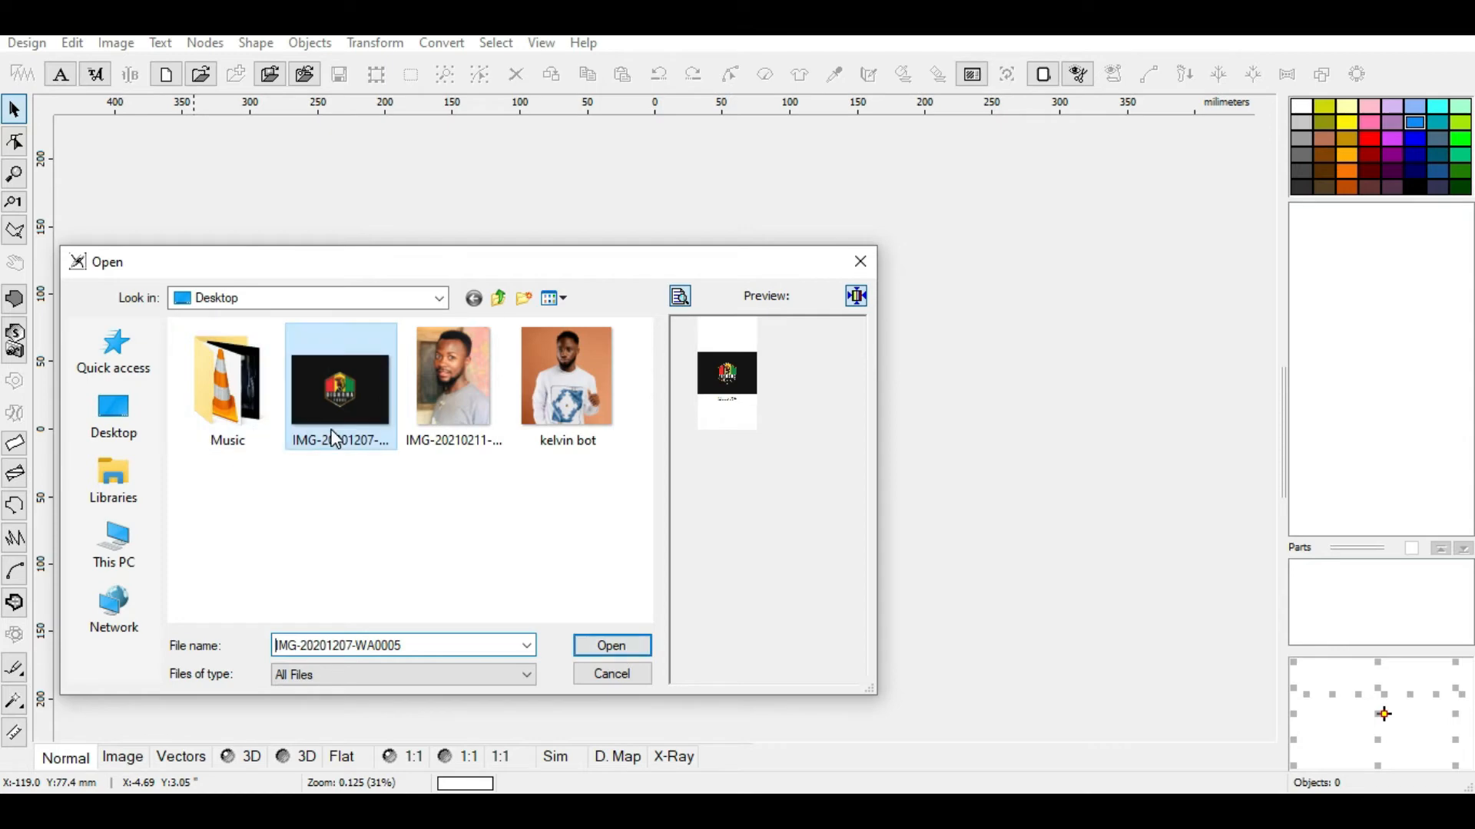
{"action": "left_click", "coordinate": [618, 645]}
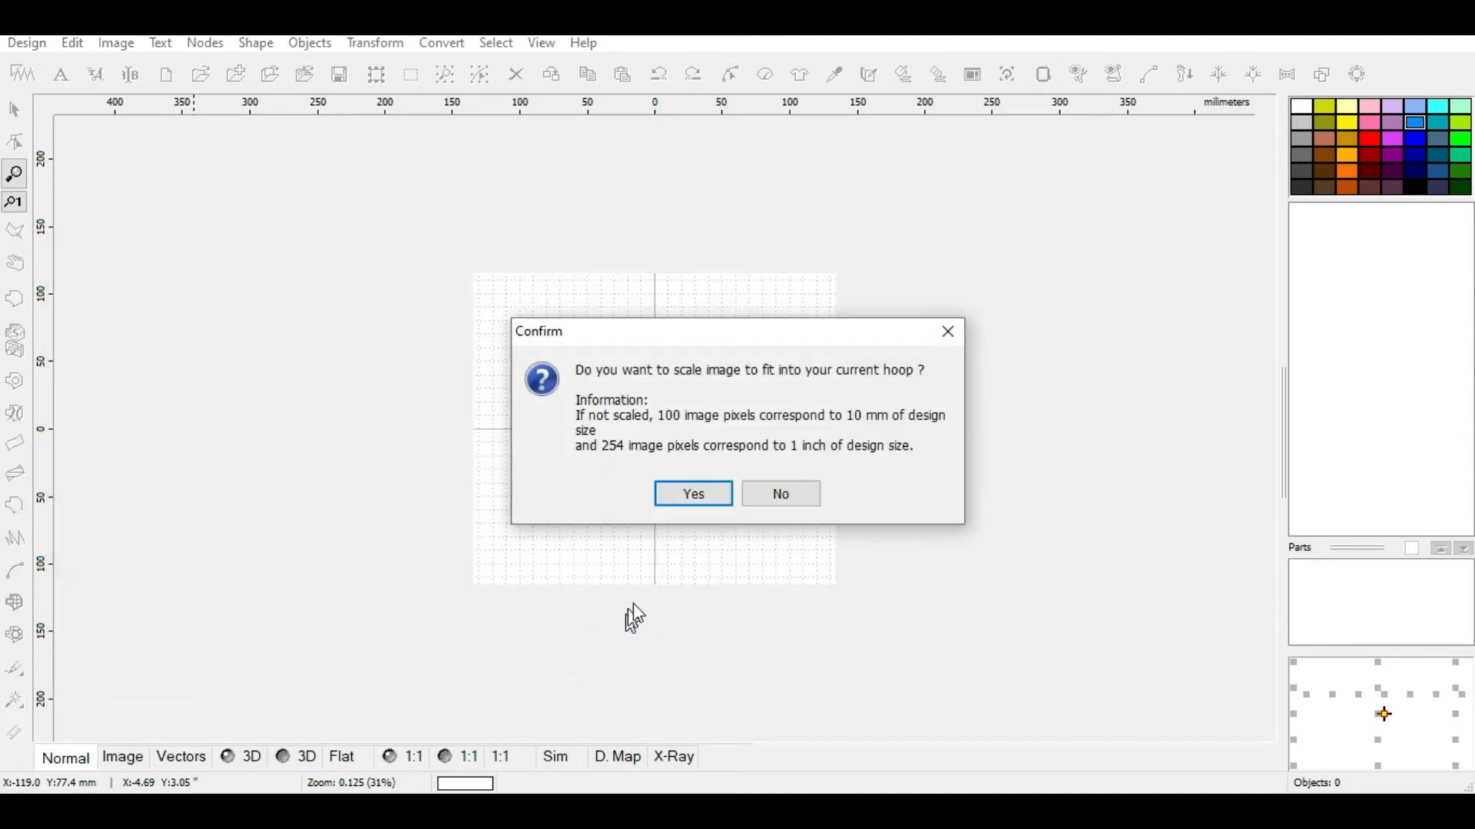
{"action": "left_click", "coordinate": [792, 494]}
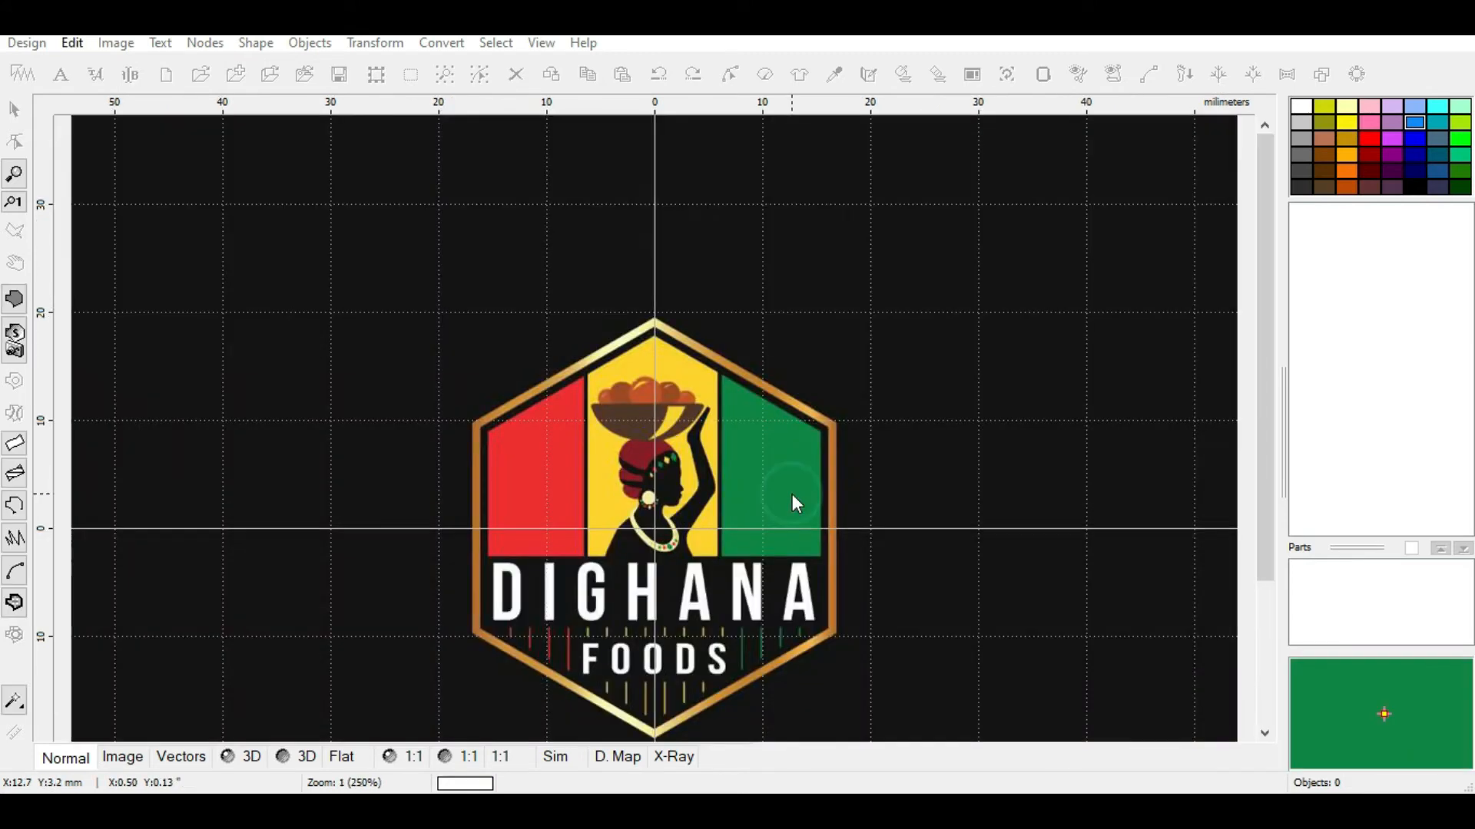
Resize the imported image to a width of 150 mm, keeping its aspect ratio
{"action": "scroll", "coordinate": [769, 494], "scroll_direction": "down", "scroll_amount": 1}
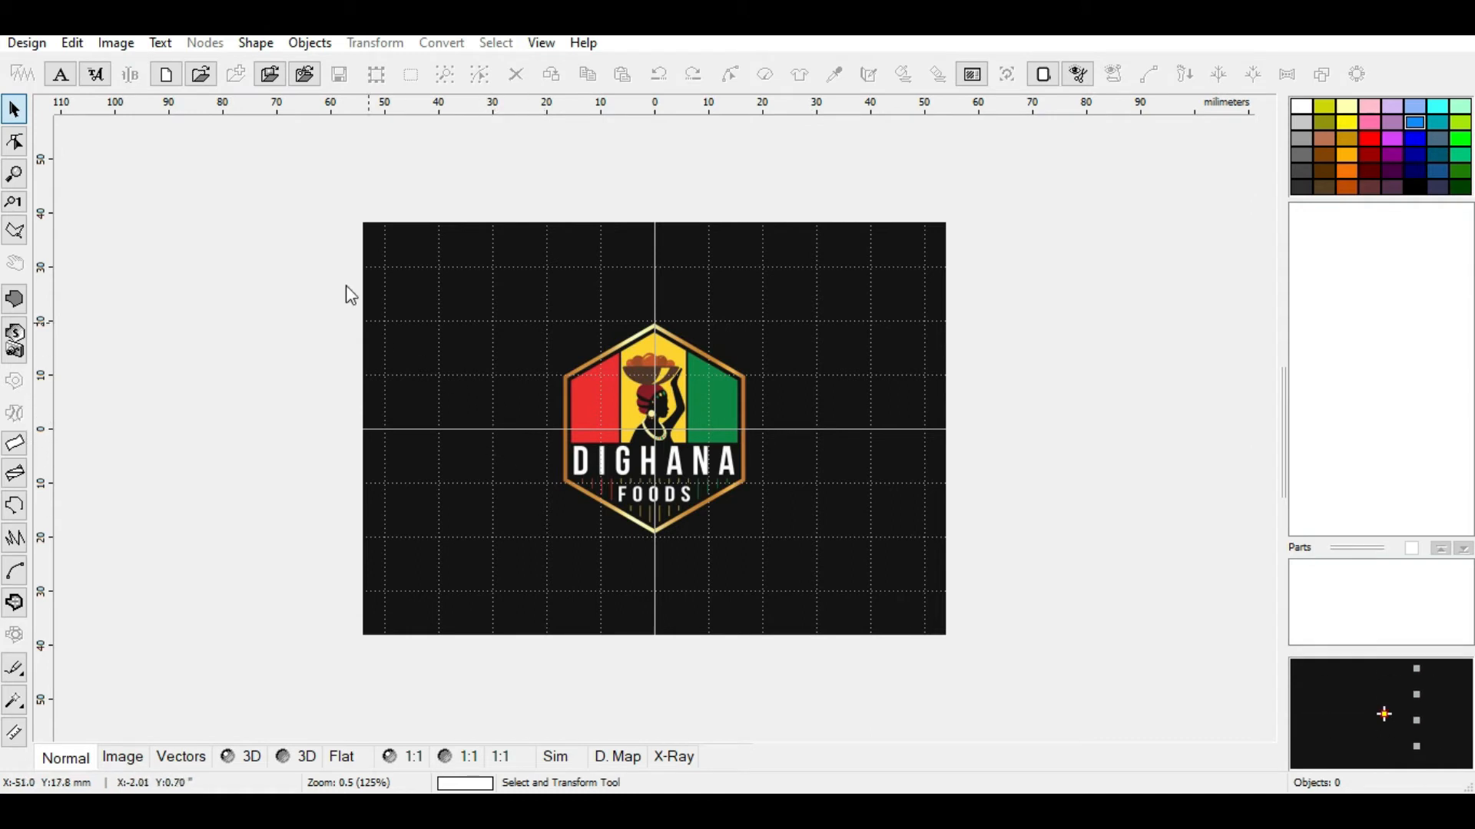
{"action": "left_click", "coordinate": [126, 51]}
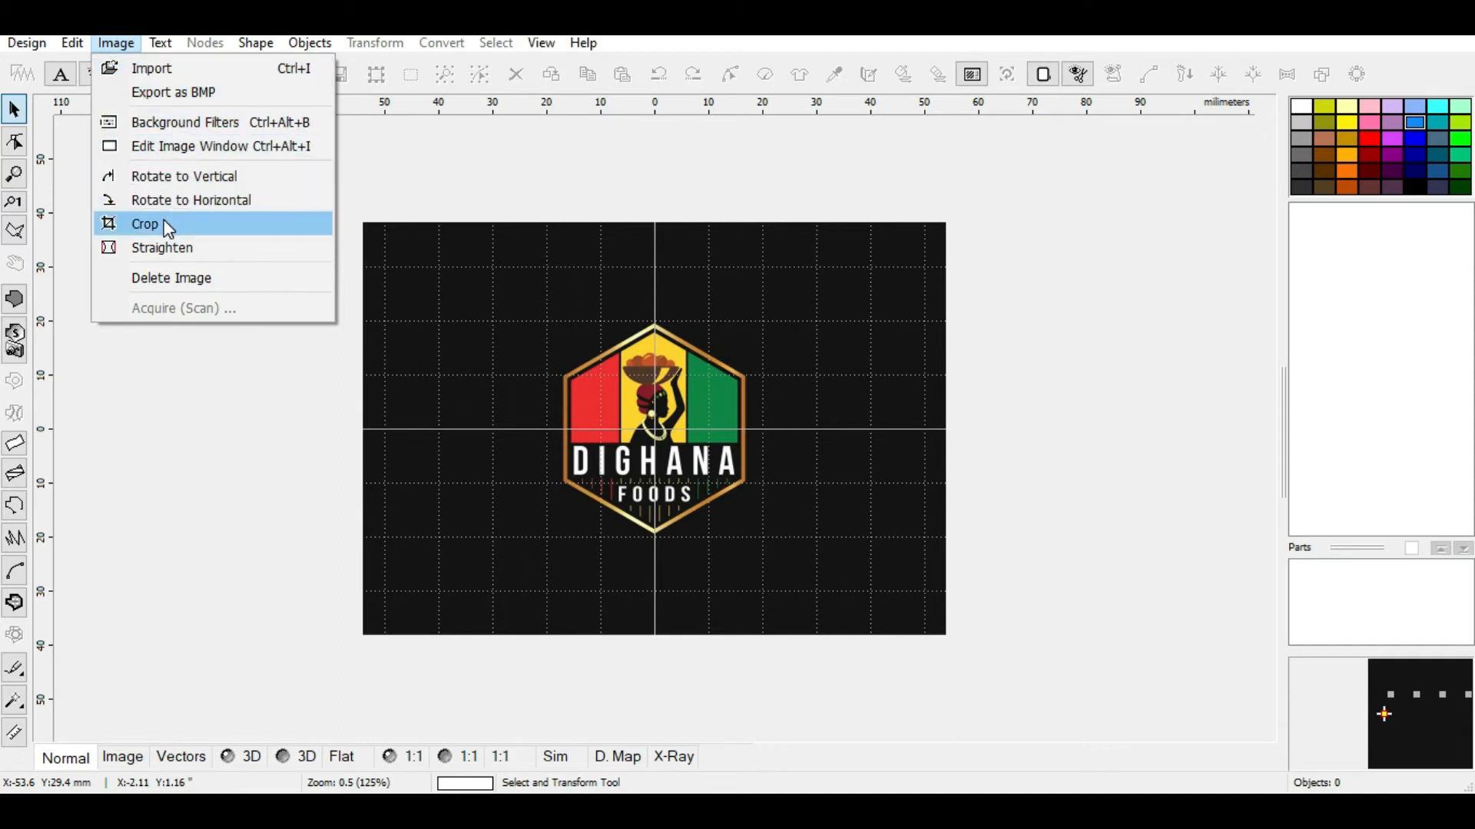
{"action": "left_click", "coordinate": [187, 150]}
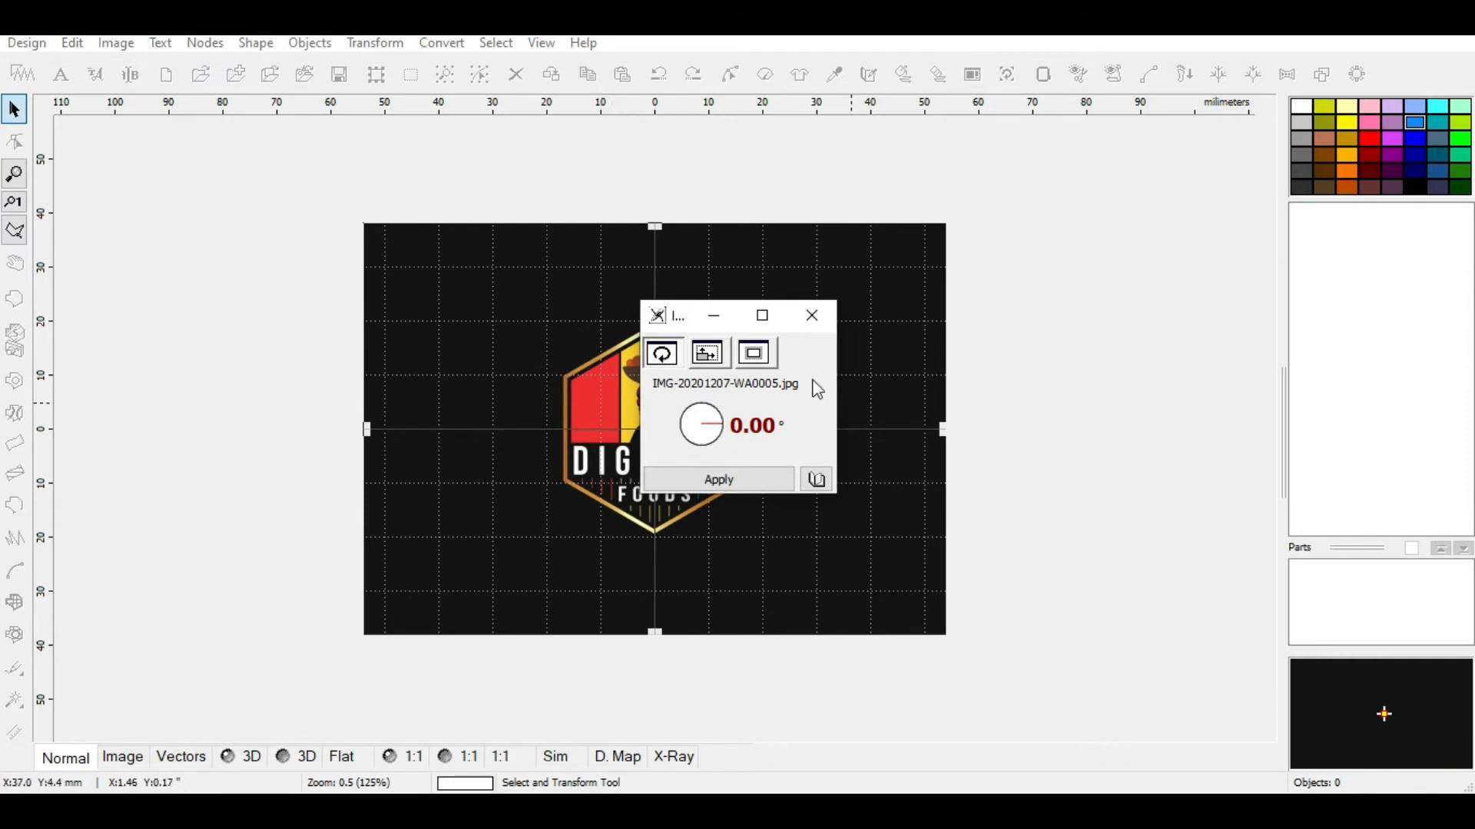
{"action": "left_click_drag", "start_coordinate": [686, 317], "coordinate": [915, 319]}
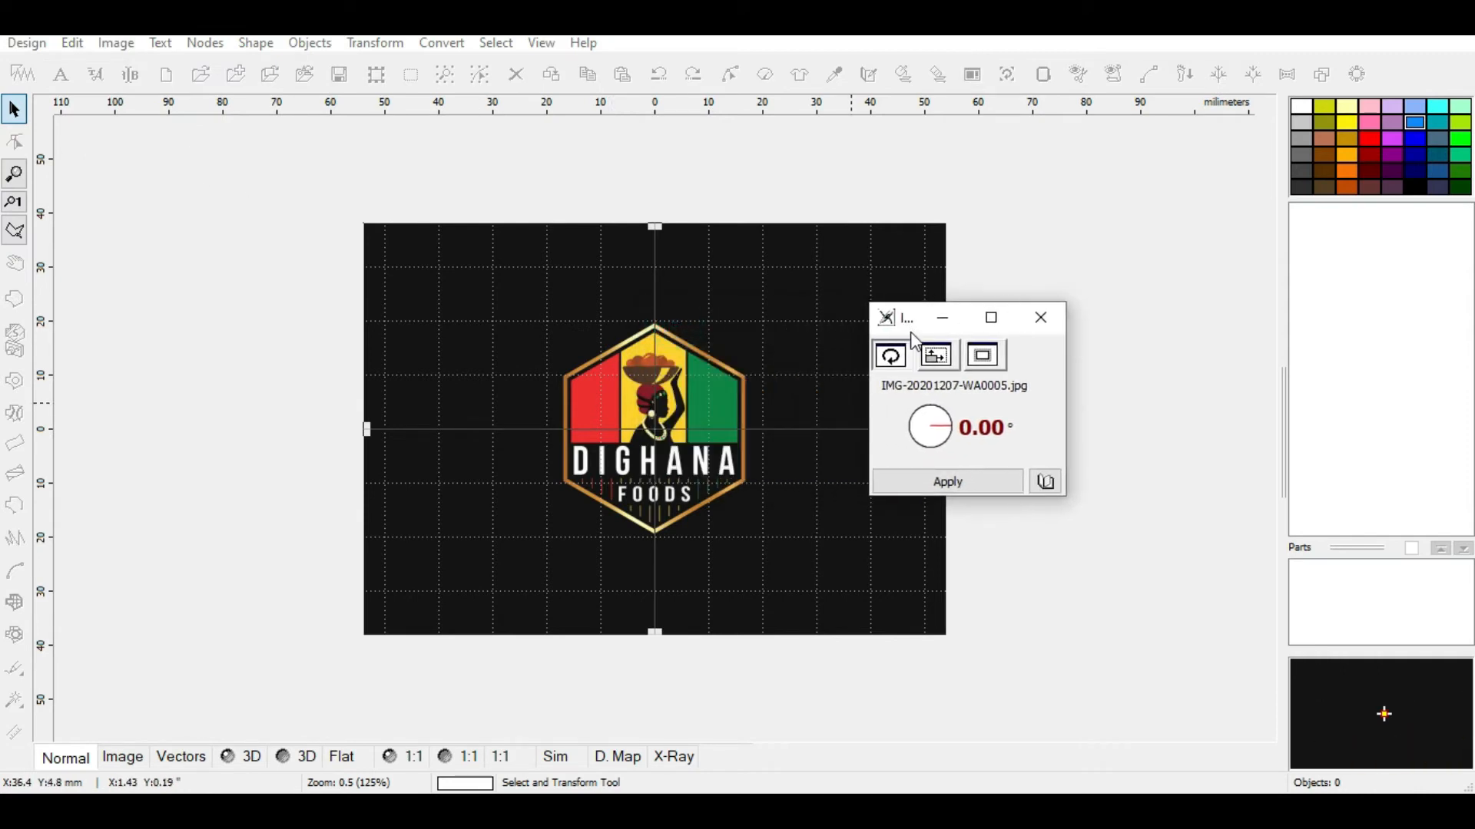
{"action": "left_click", "coordinate": [939, 359]}
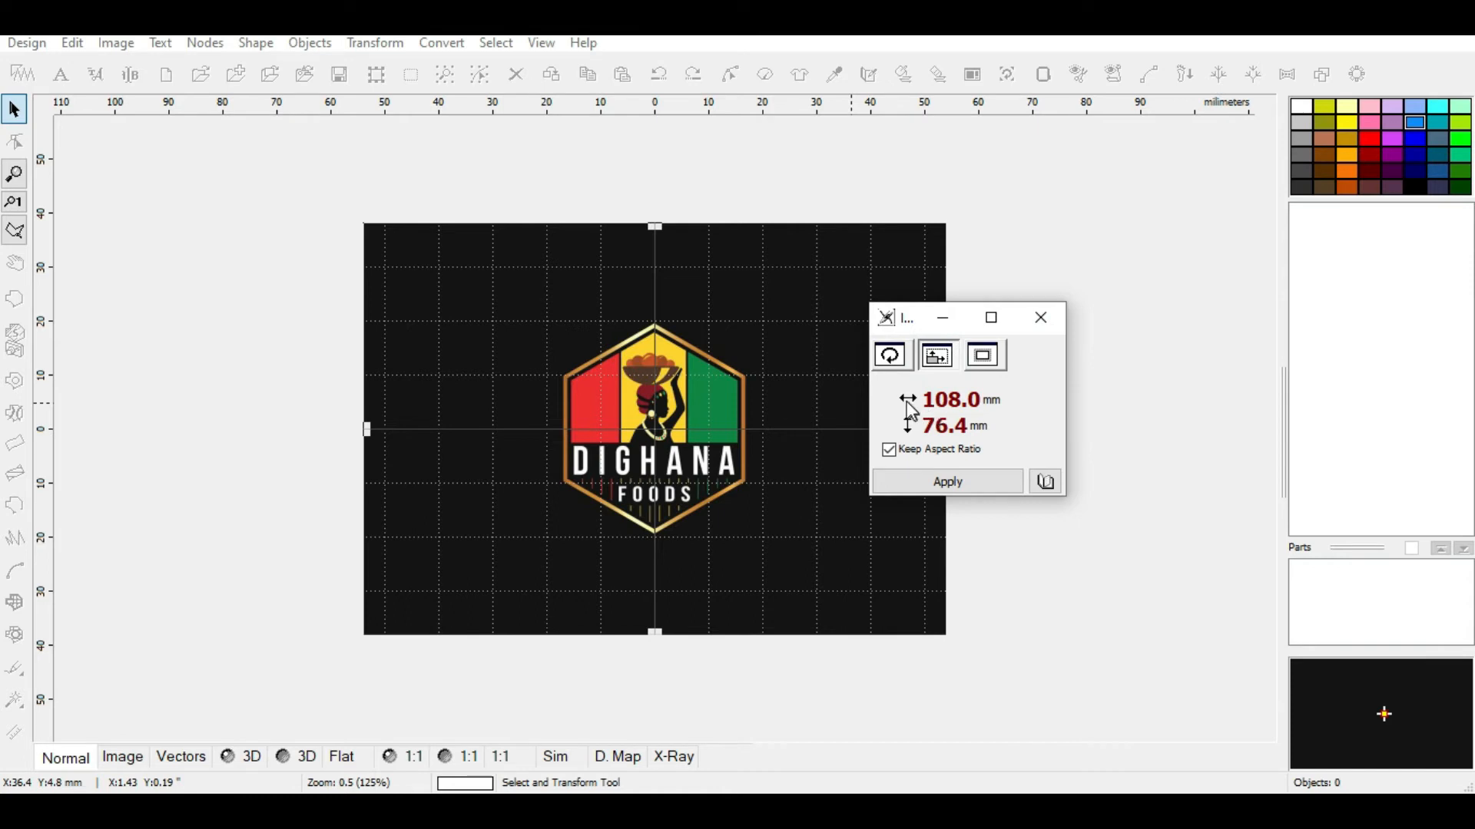
{"action": "left_click", "coordinate": [911, 407]}
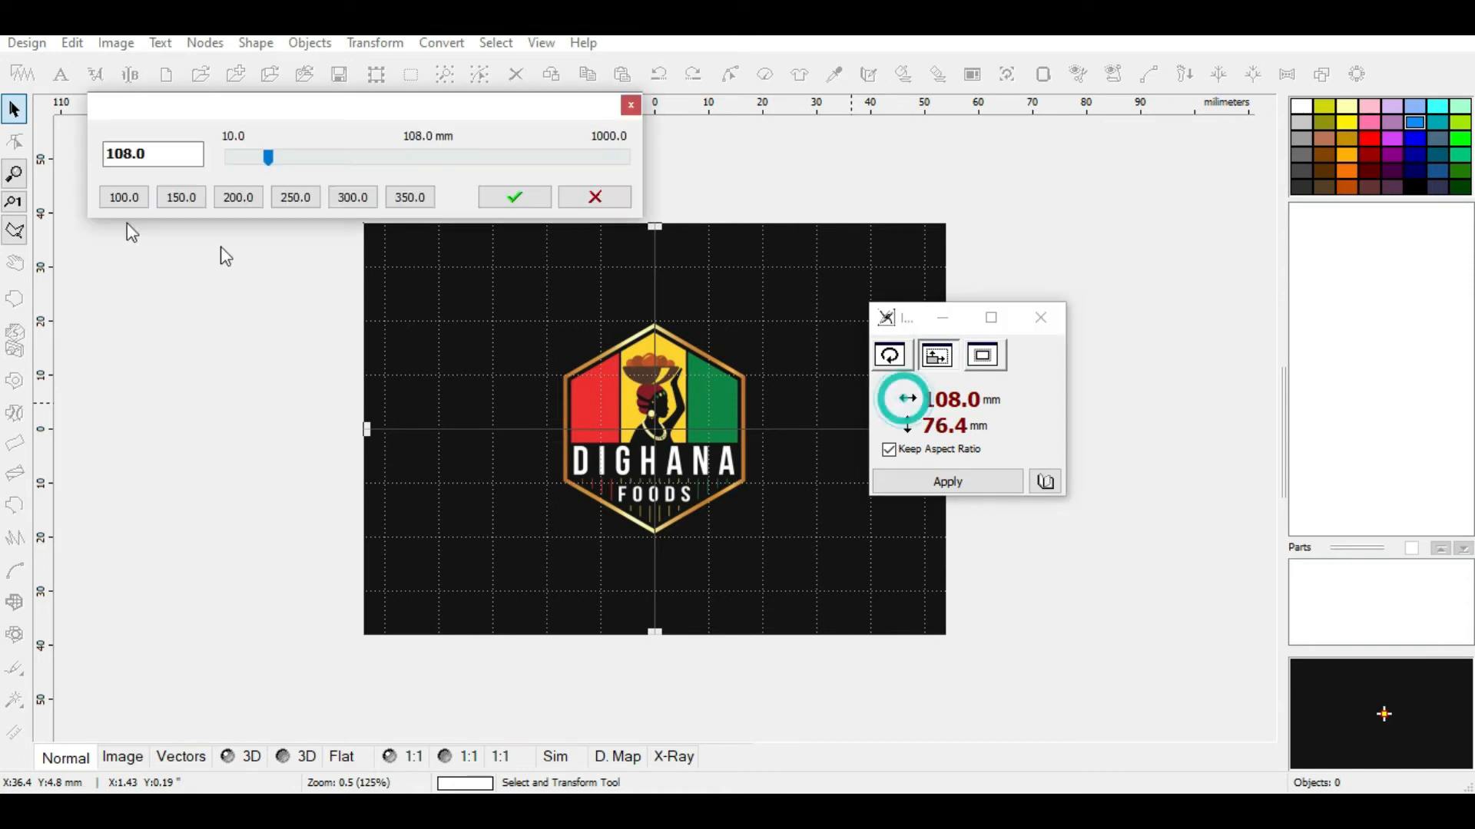
{"action": "left_click", "coordinate": [169, 199]}
{"action": "left_click", "coordinate": [513, 198]}
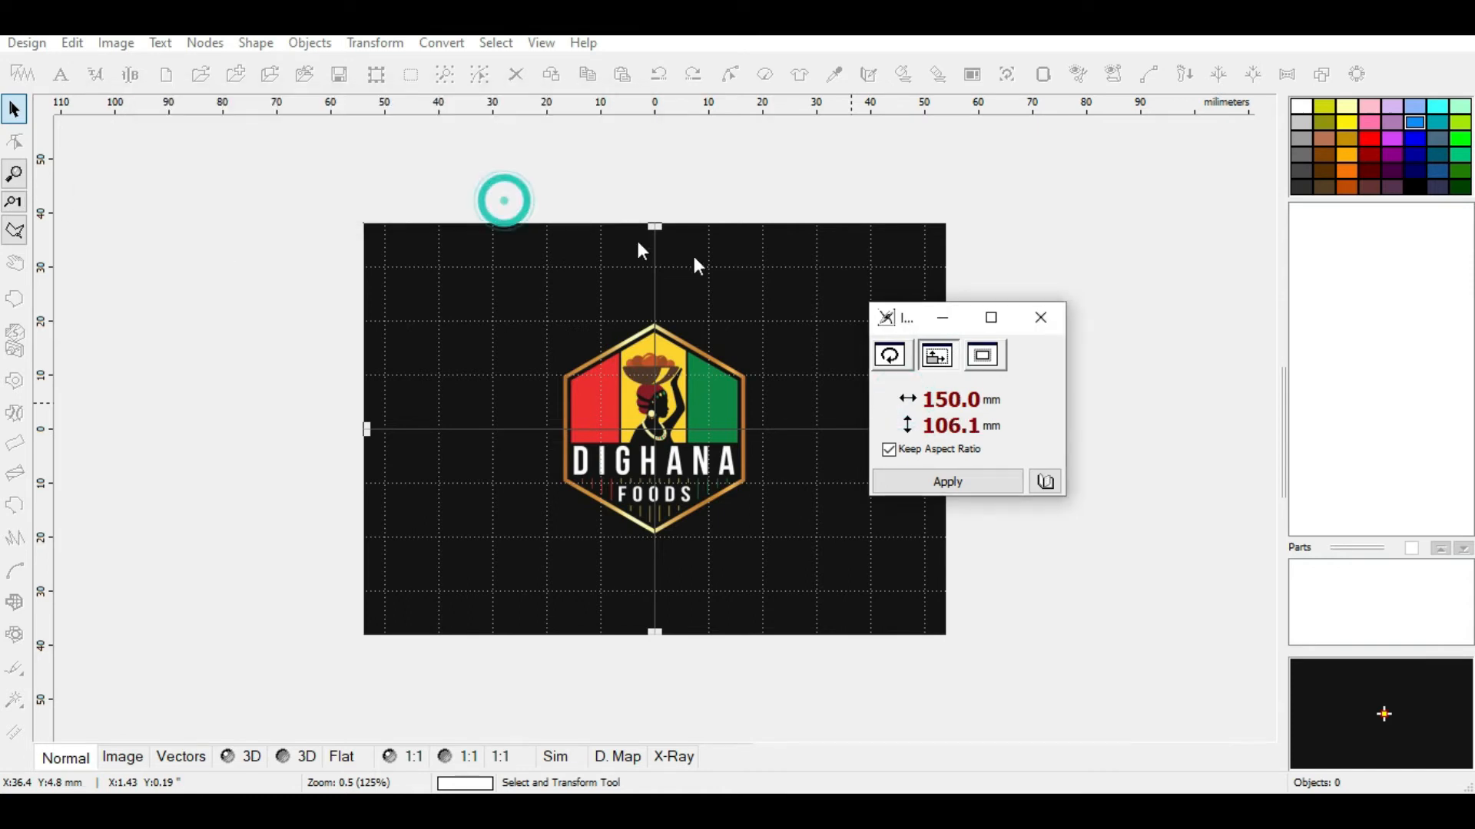
{"action": "left_click", "coordinate": [947, 482]}
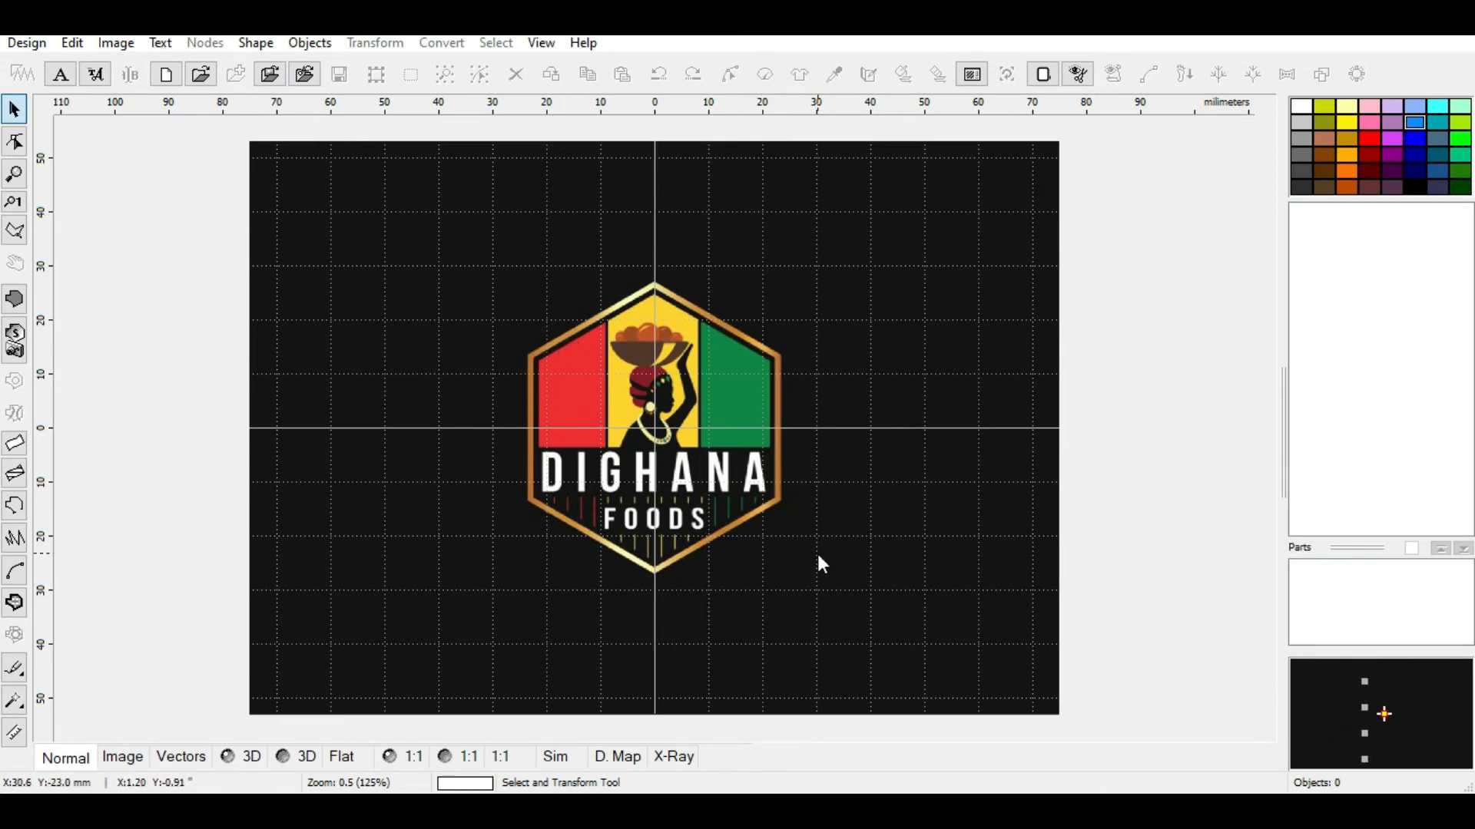
Measure the hexagonal logo's height from its lowest corner to its topmost corner
{"action": "left_click", "coordinate": [14, 734]}
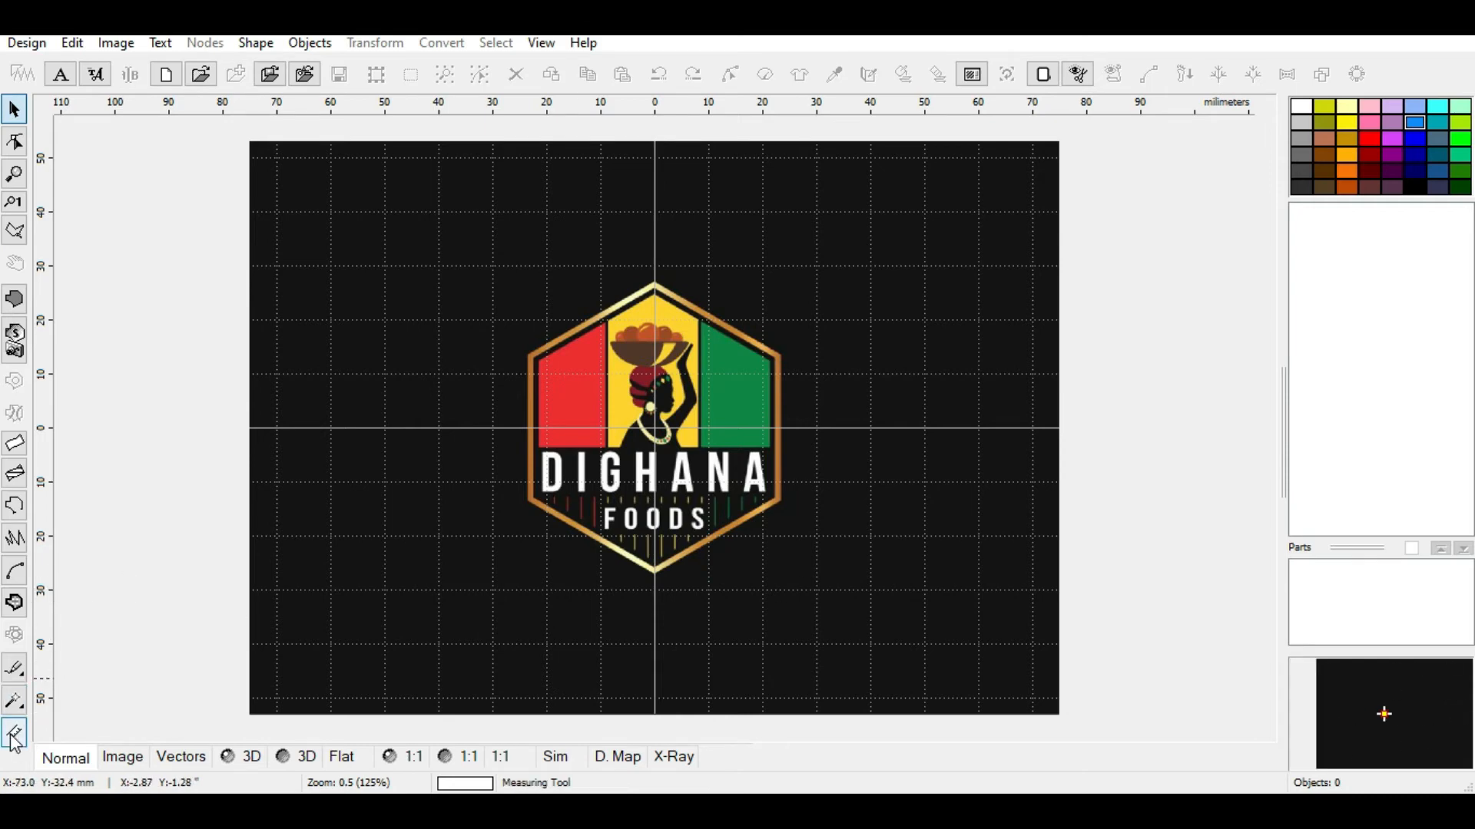
{"action": "left_click", "coordinate": [14, 736]}
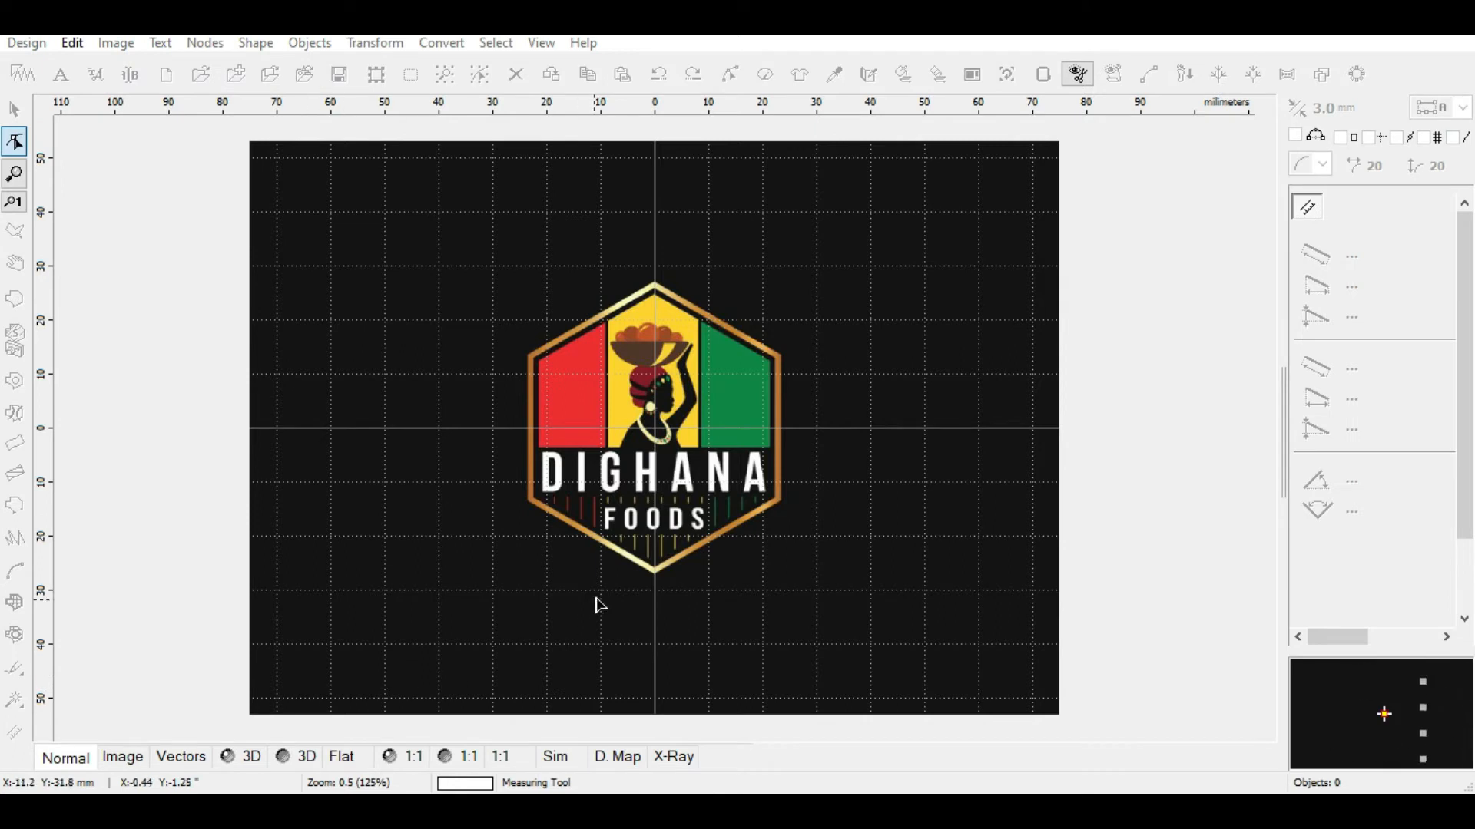
{"action": "left_click", "coordinate": [656, 575]}
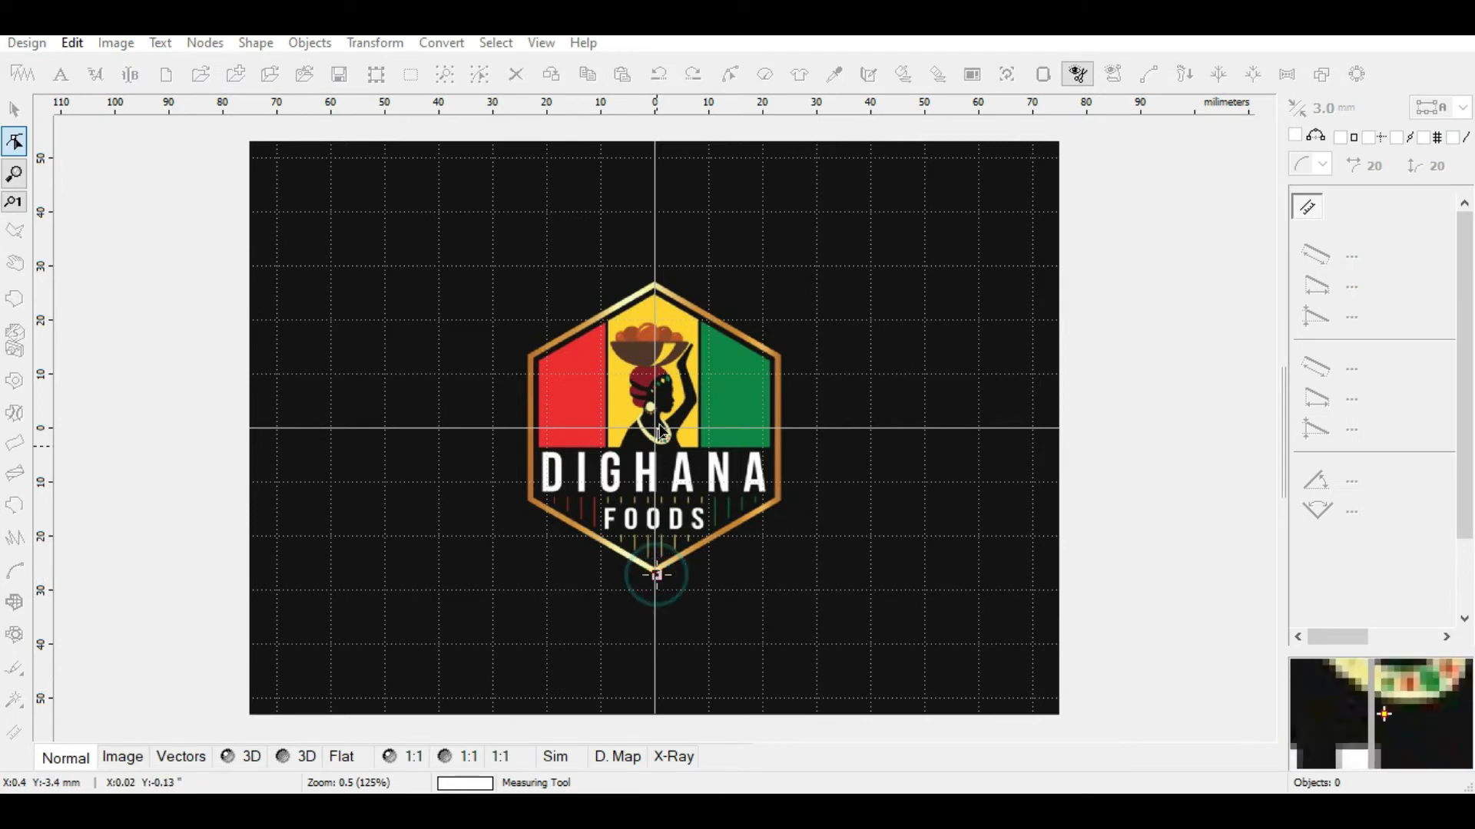
{"action": "left_click", "coordinate": [658, 286]}
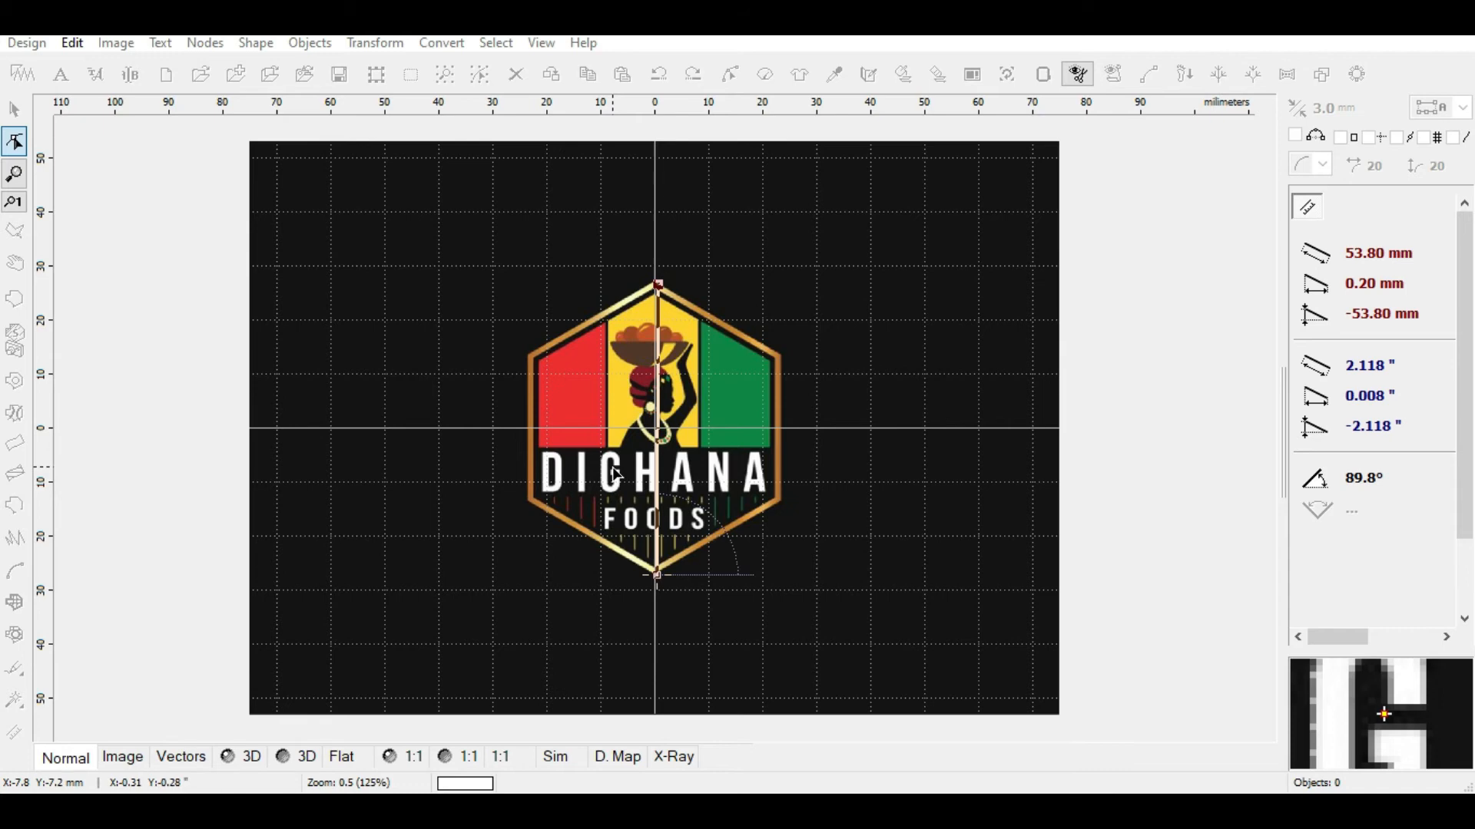
{"action": "key", "text": "Escape"}
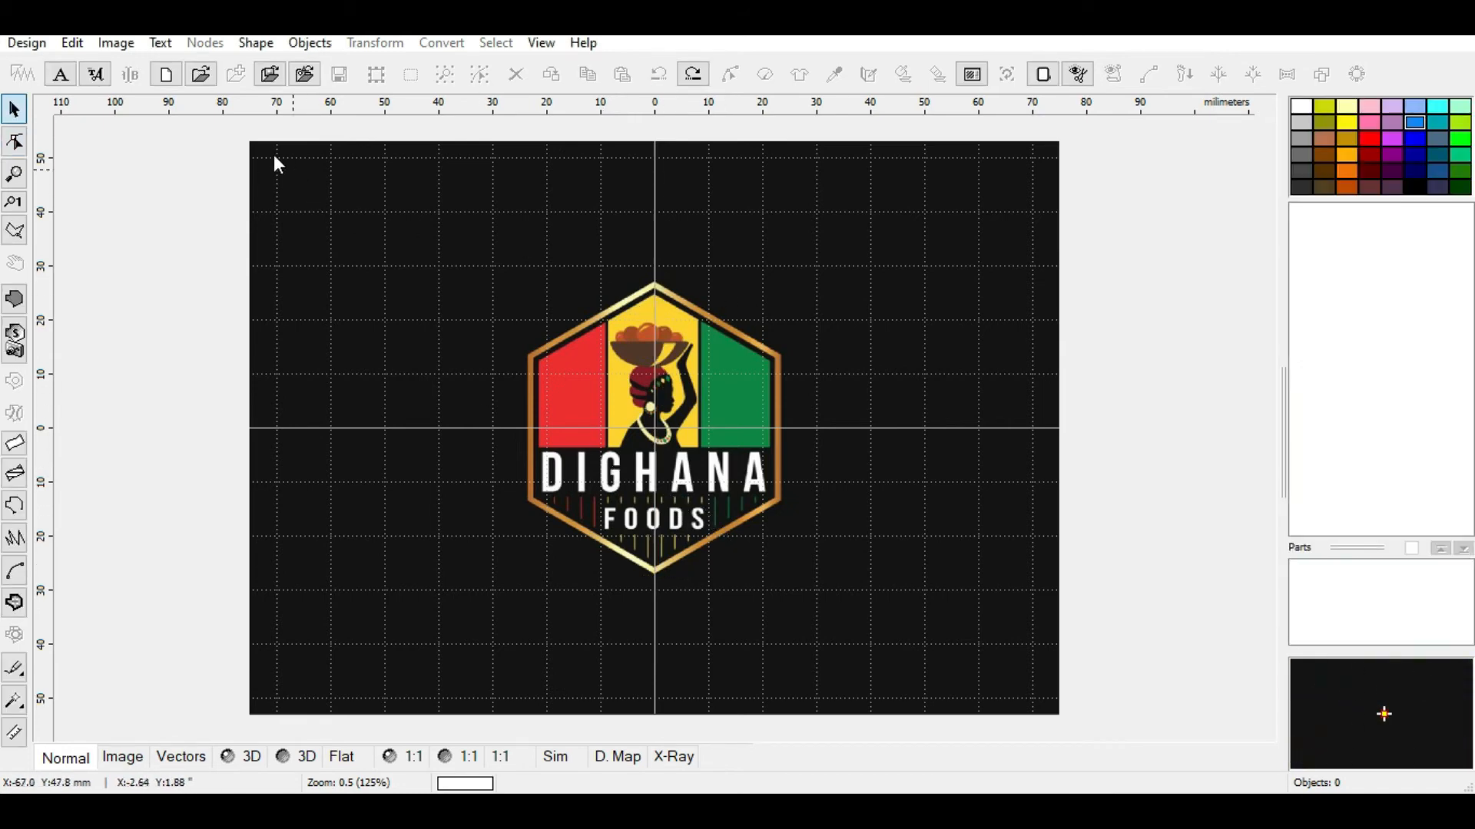
Crop the imported image to a frame of about 65 × 57 mm around the hexagonal logo
{"action": "left_click", "coordinate": [116, 43]}
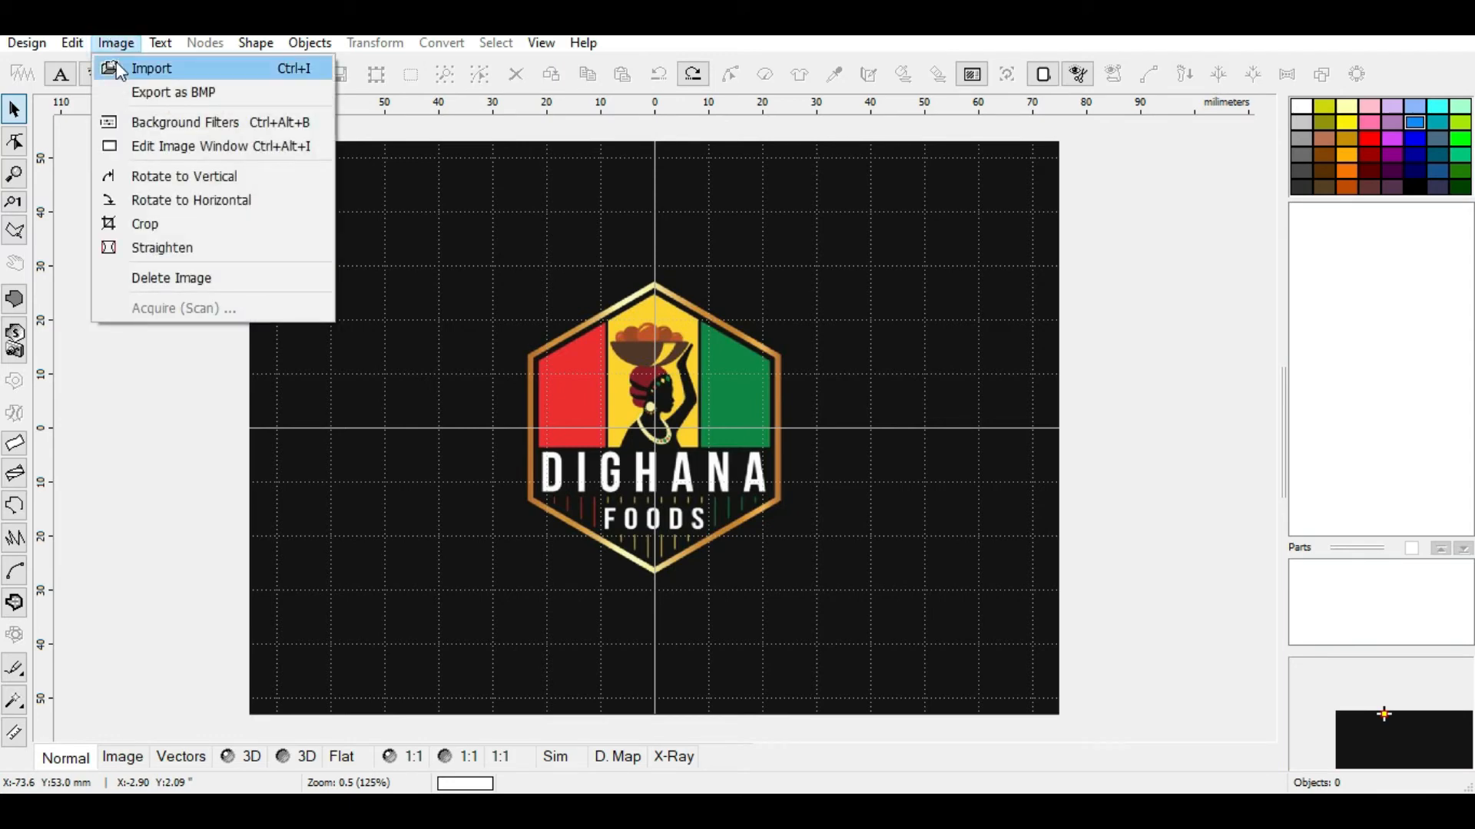
{"action": "left_click", "coordinate": [150, 225]}
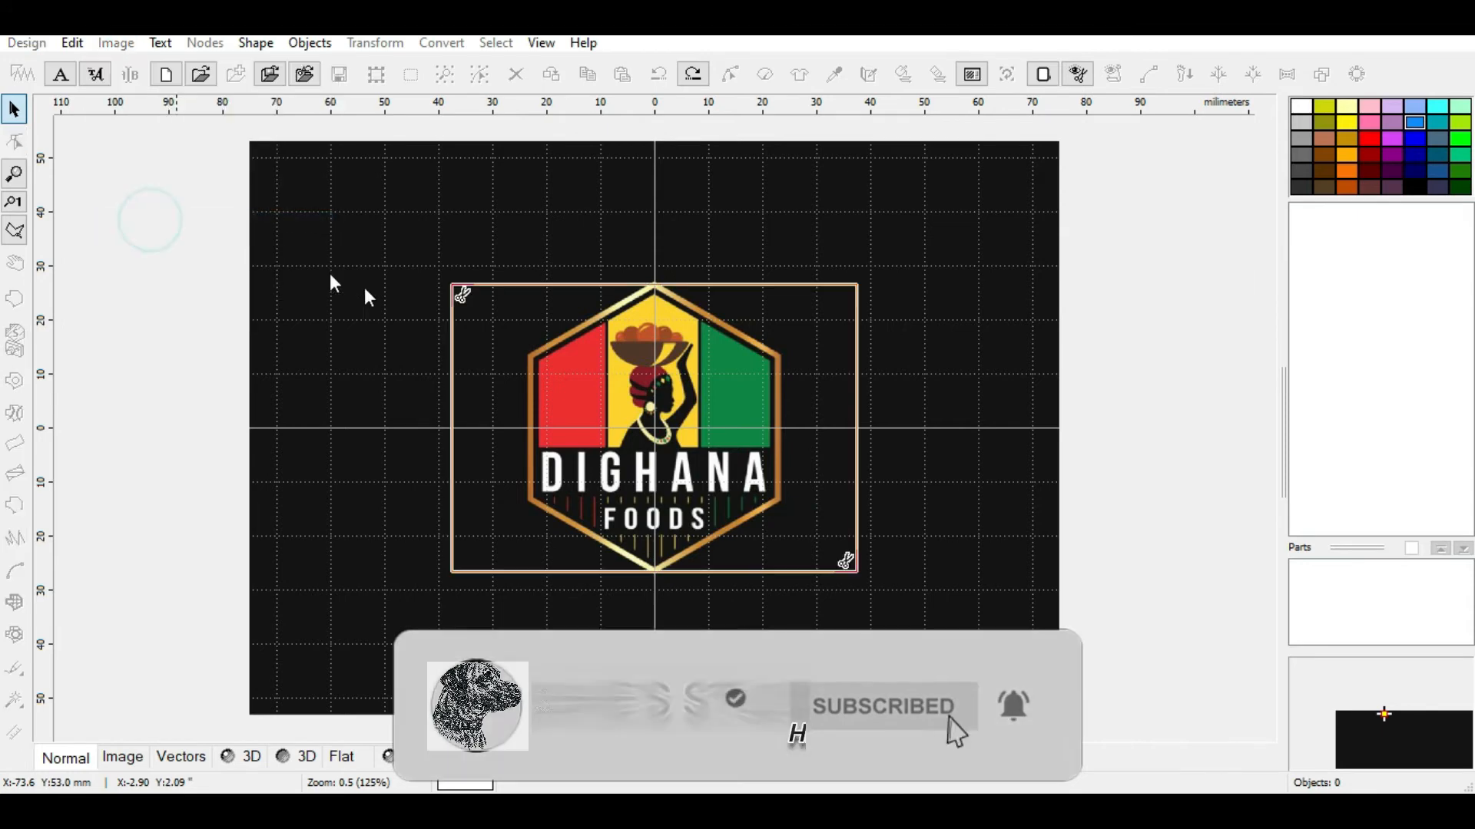
{"action": "left_click_drag", "start_coordinate": [461, 293], "coordinate": [486, 276]}
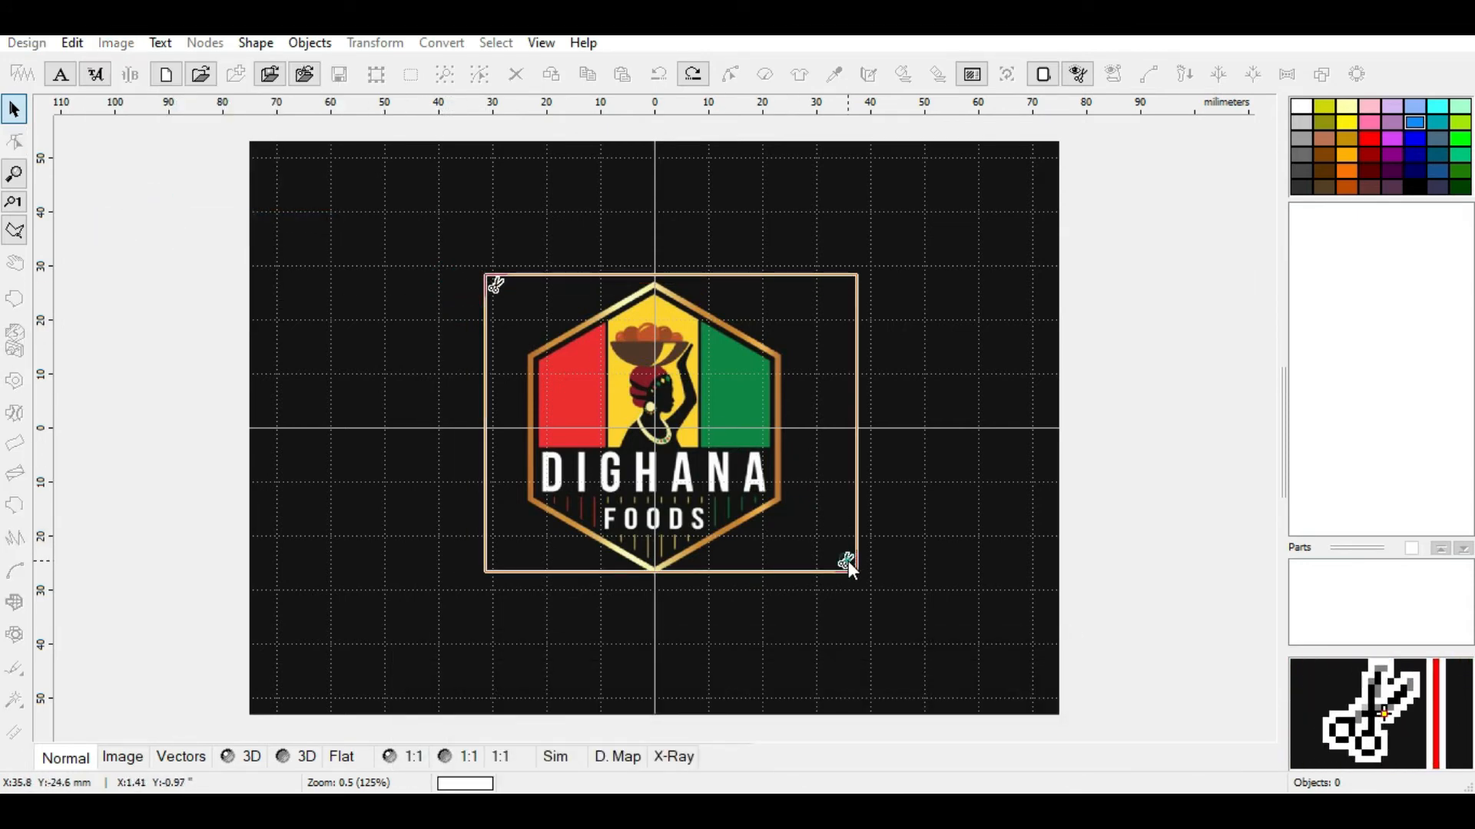
{"action": "left_click_drag", "start_coordinate": [847, 561], "coordinate": [834, 587]}
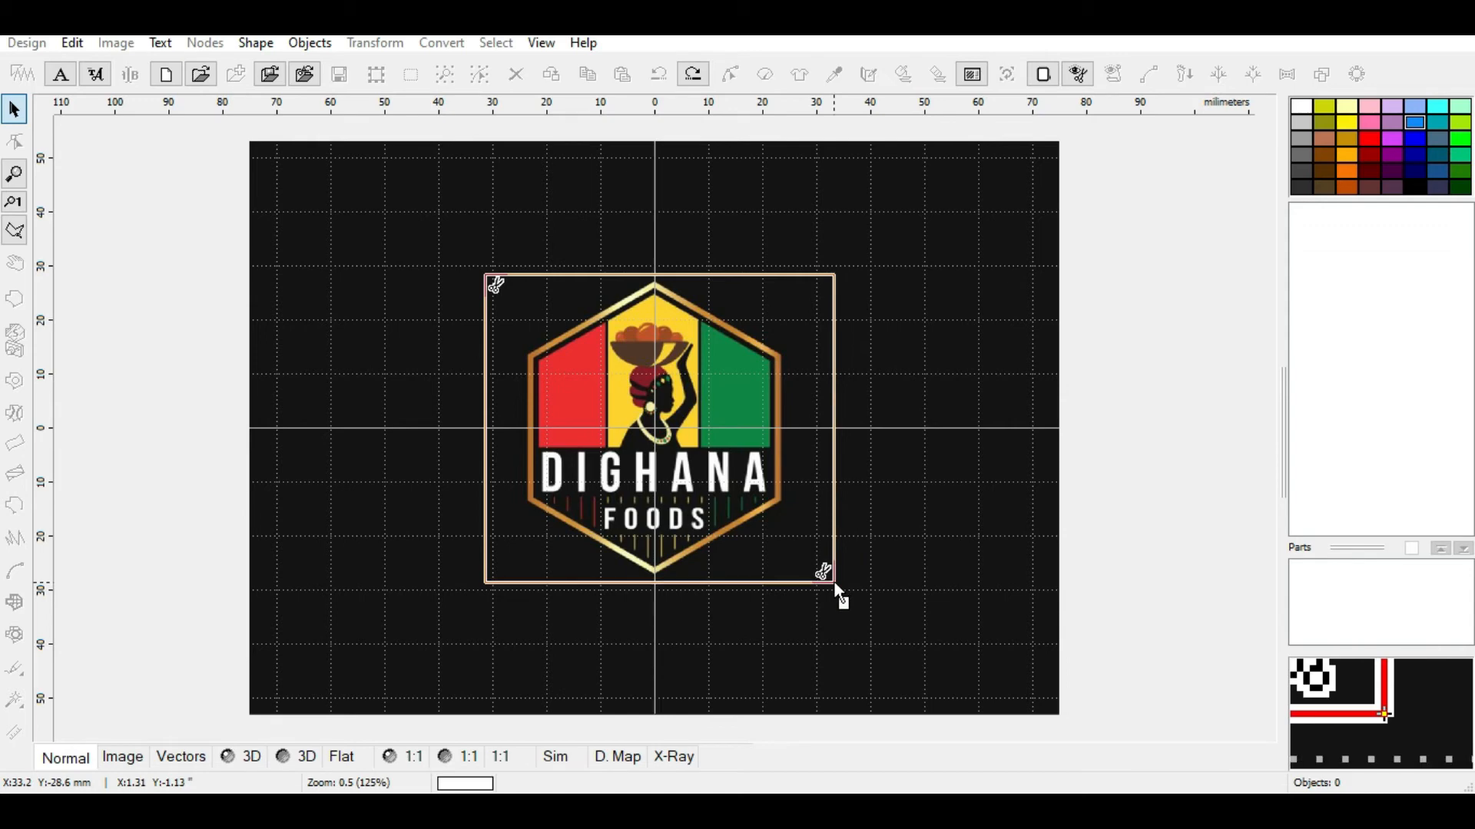
{"action": "right_click", "coordinate": [819, 548]}
{"action": "left_click", "coordinate": [862, 566]}
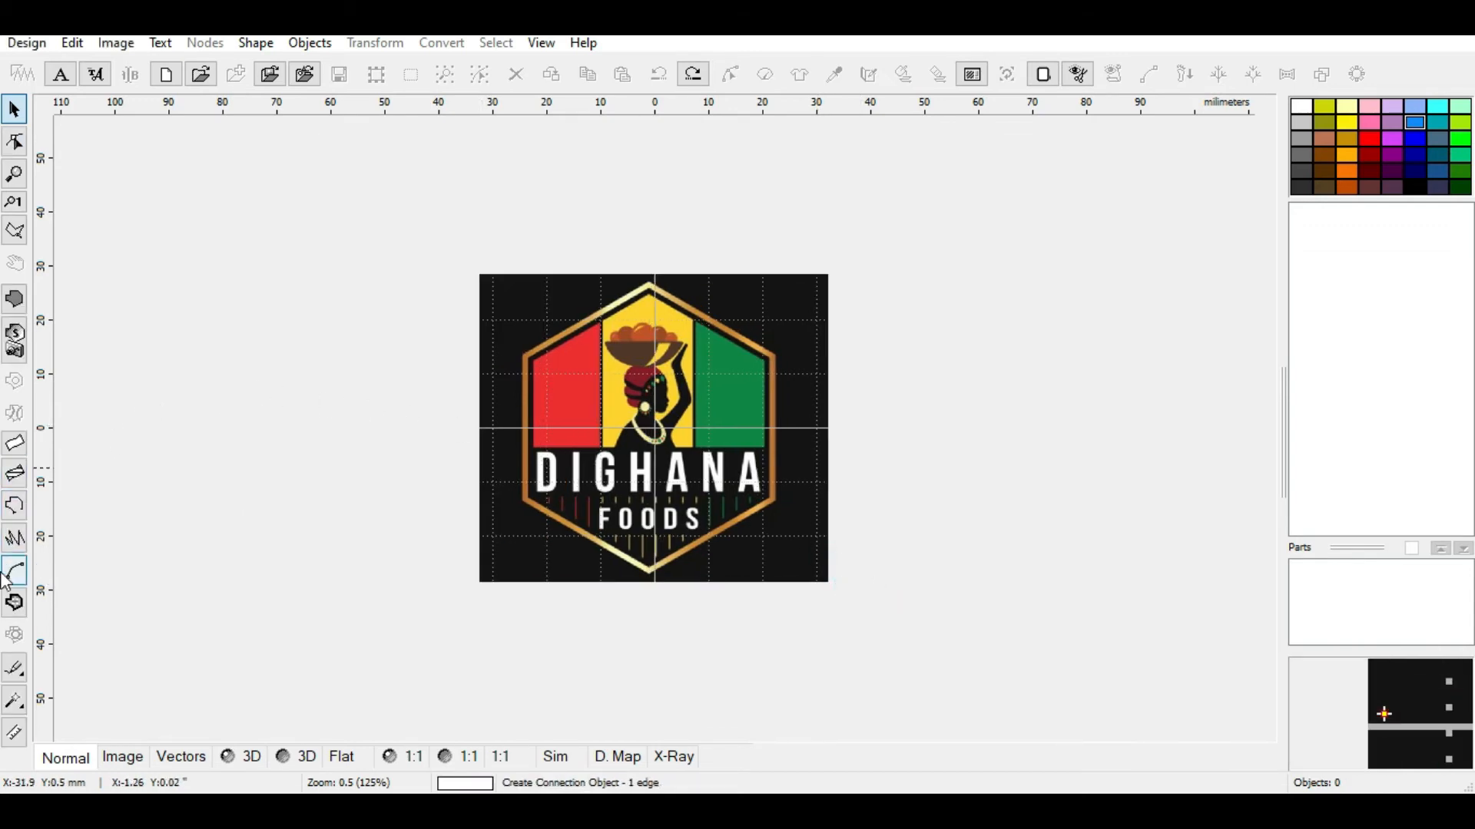
Measure the cropped logo's height from the hexagon's lowest corner to its topmost corner
{"action": "left_click", "coordinate": [17, 732]}
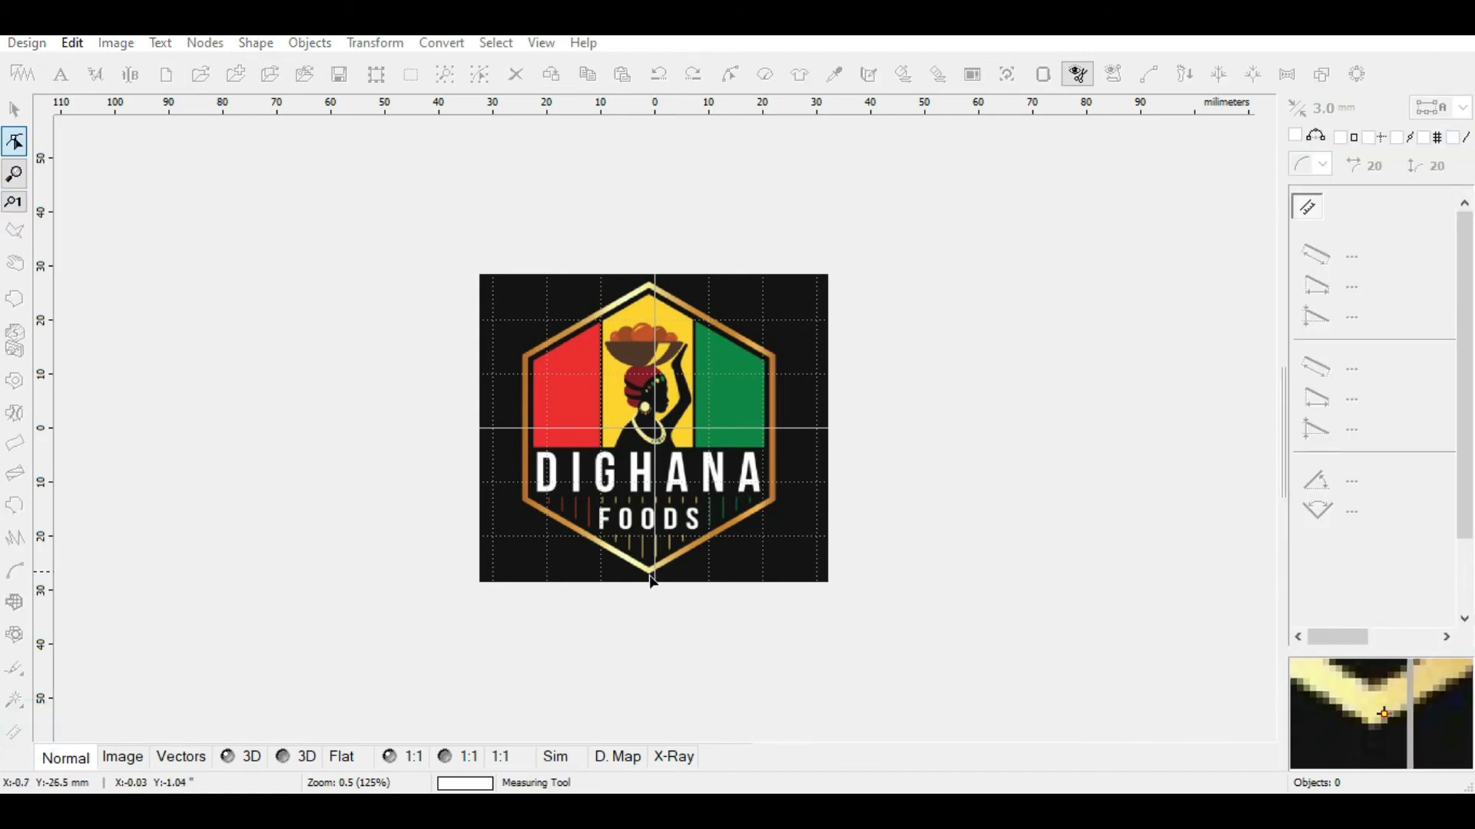
{"action": "left_click", "coordinate": [649, 574]}
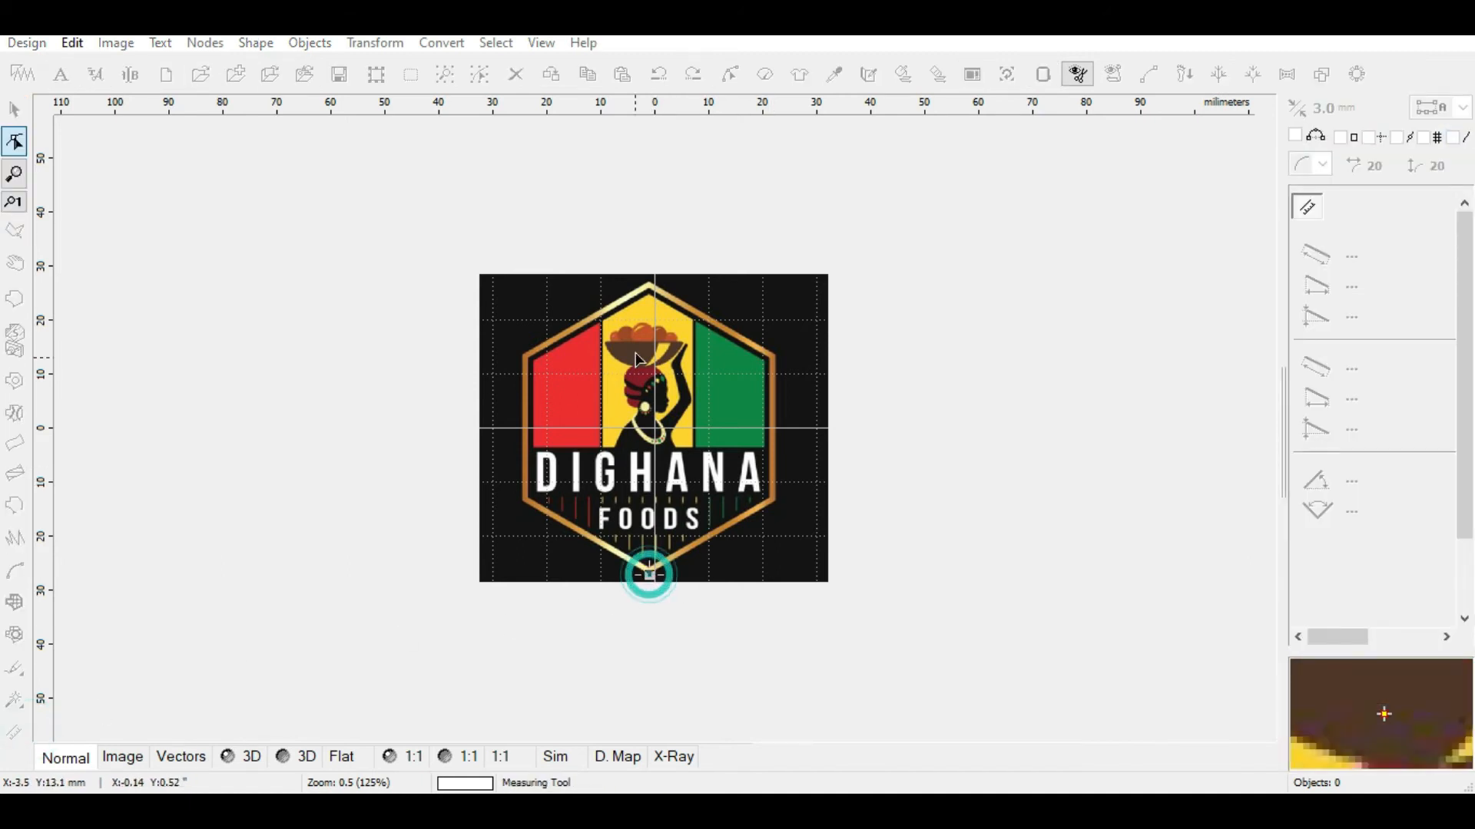
{"action": "left_click", "coordinate": [650, 289]}
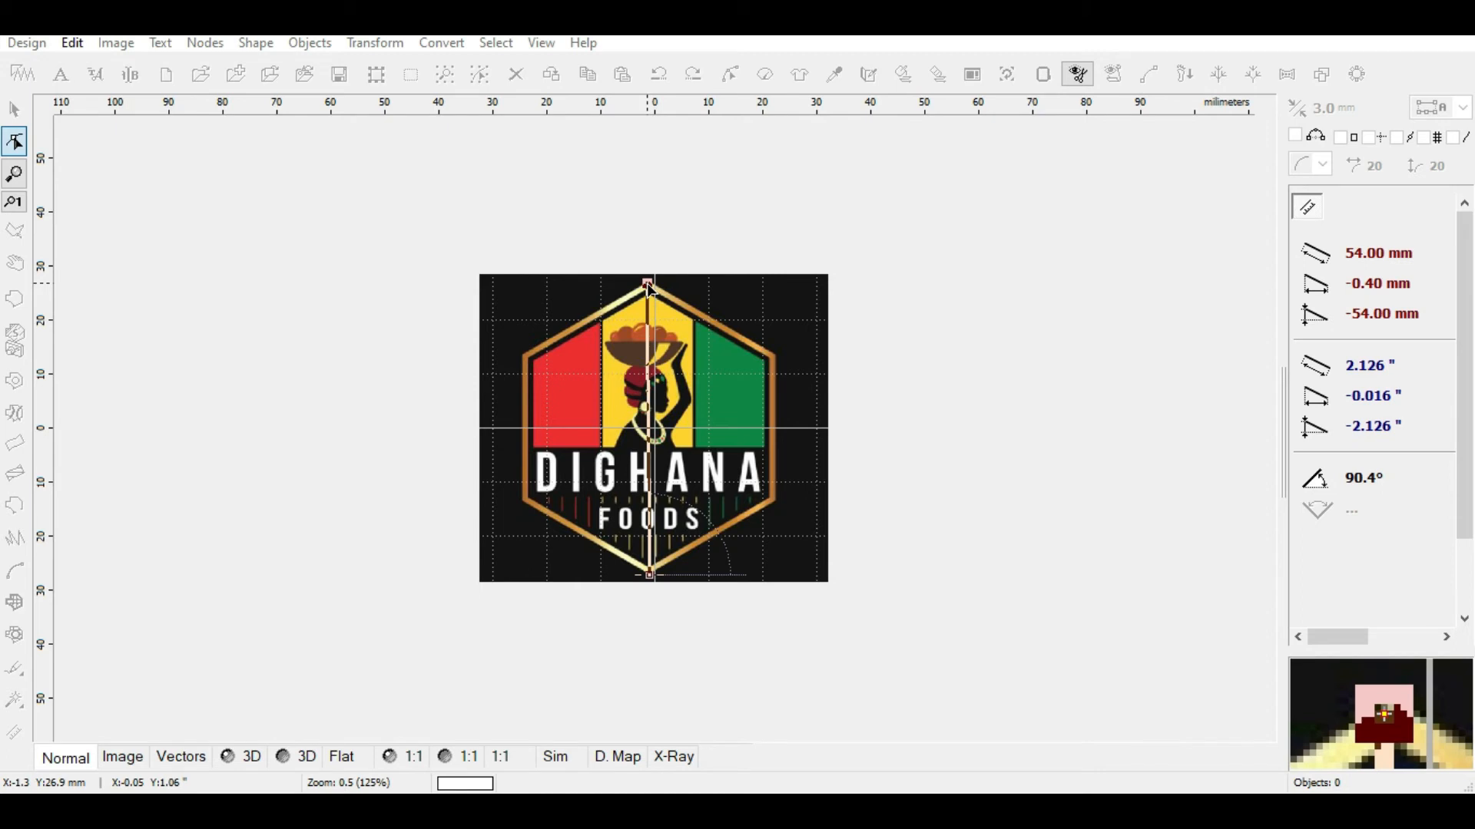
{"action": "key", "text": "Escape"}
Resize the cropped image to a width of 100 mm, keeping its aspect ratio
{"action": "left_click", "coordinate": [116, 42]}
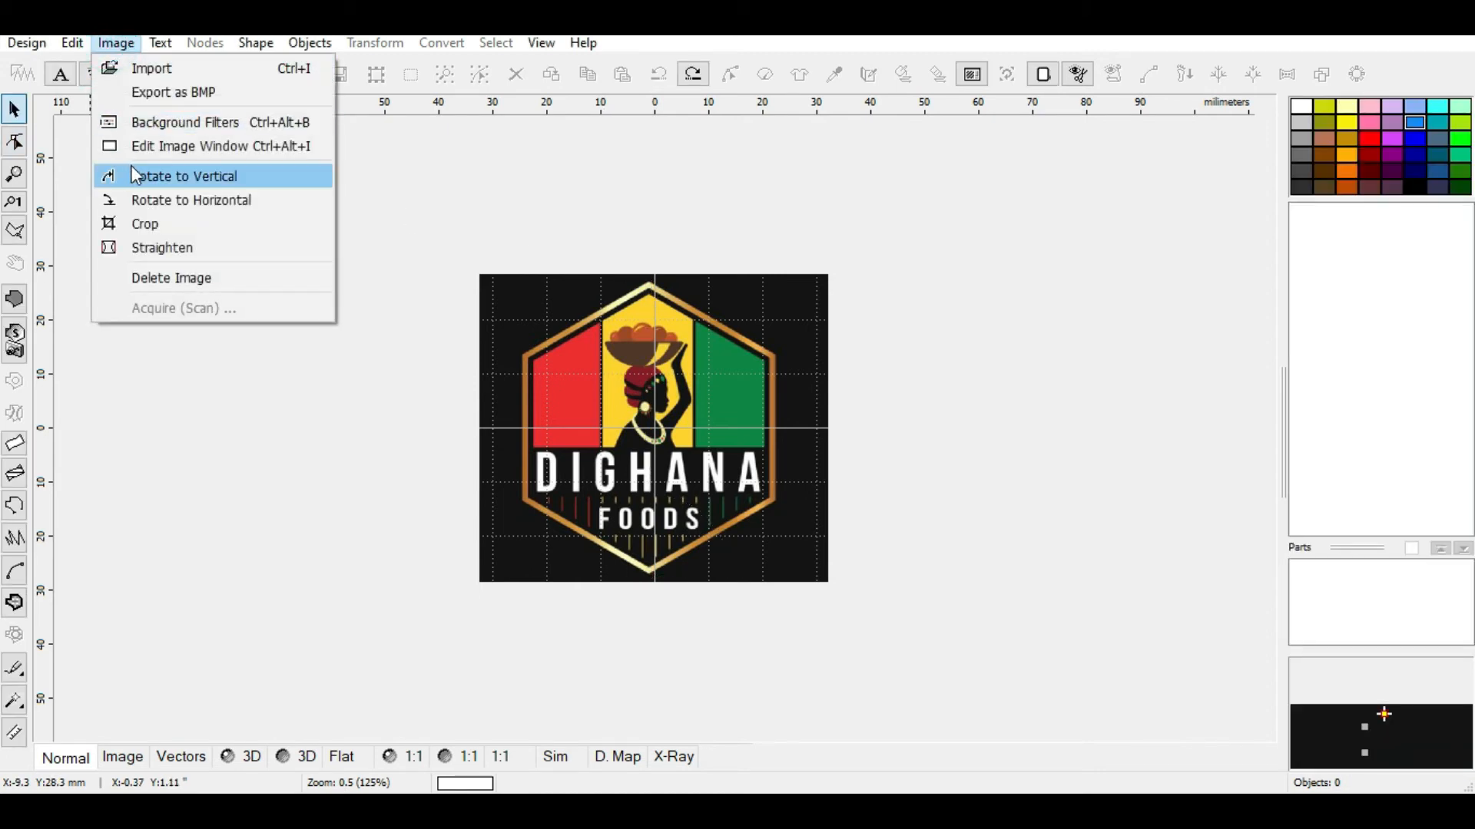
{"action": "left_click", "coordinate": [150, 146]}
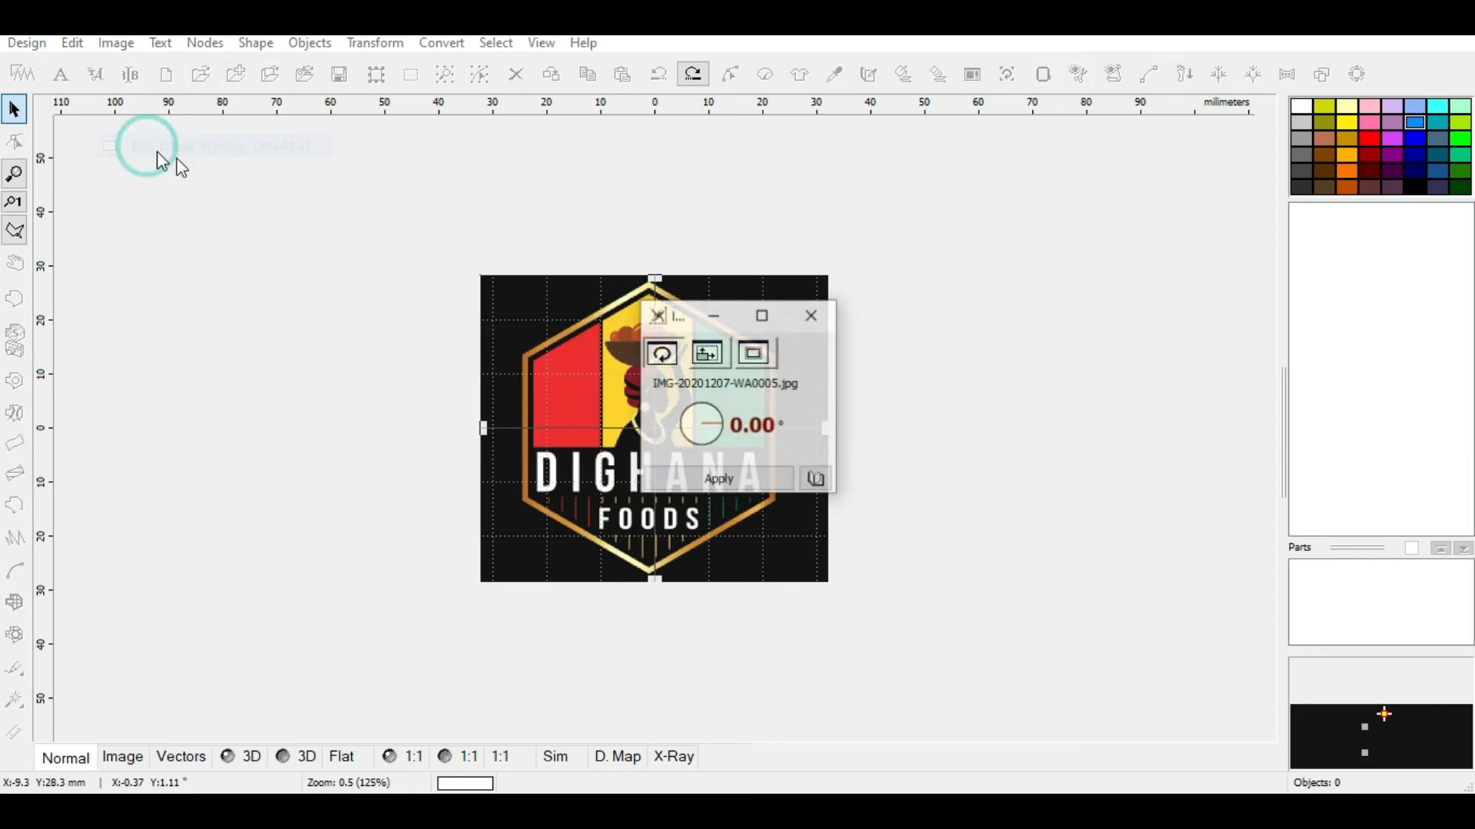
{"action": "left_click", "coordinate": [708, 354]}
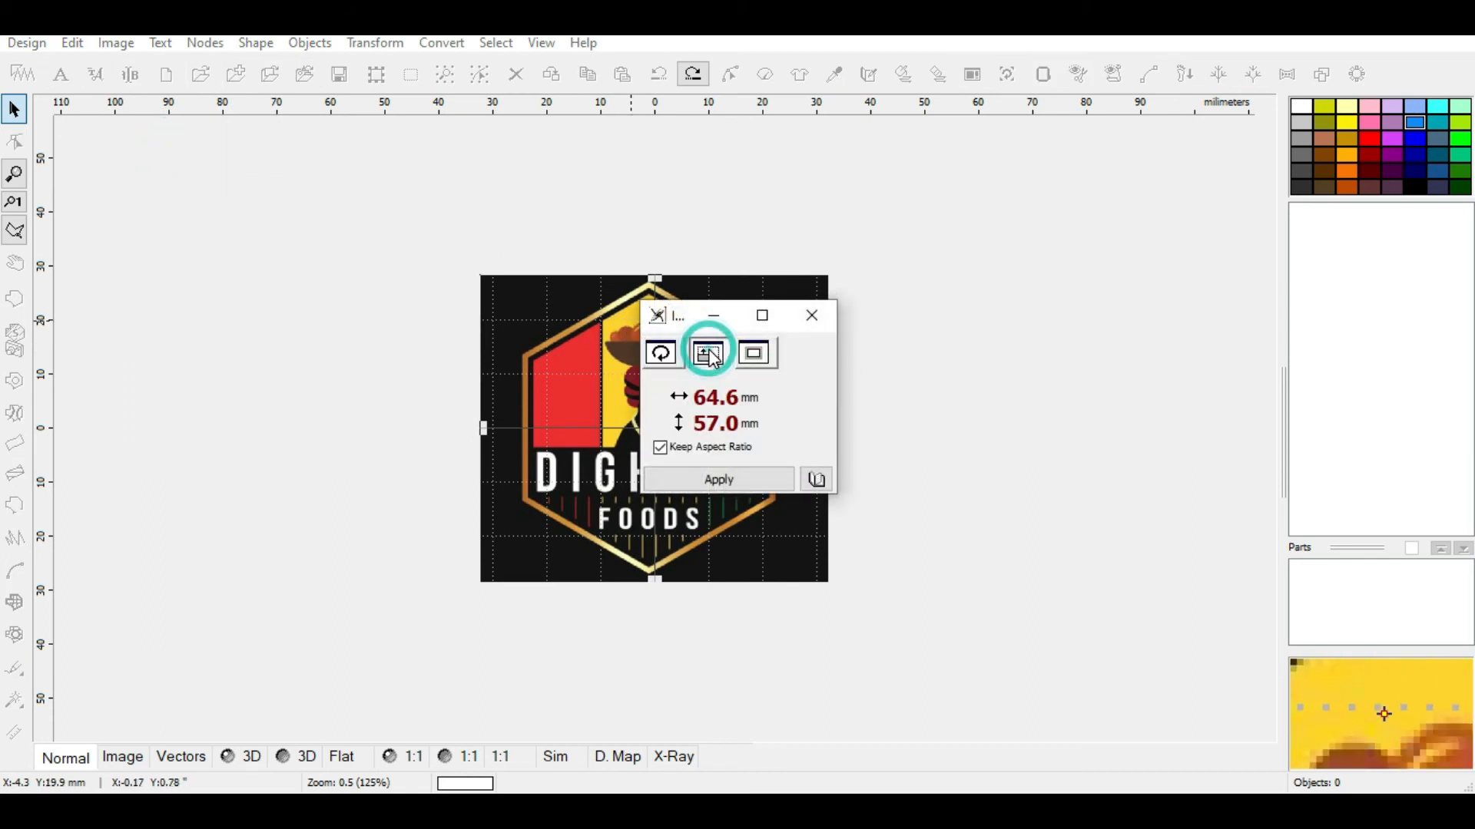
{"action": "left_click", "coordinate": [686, 405]}
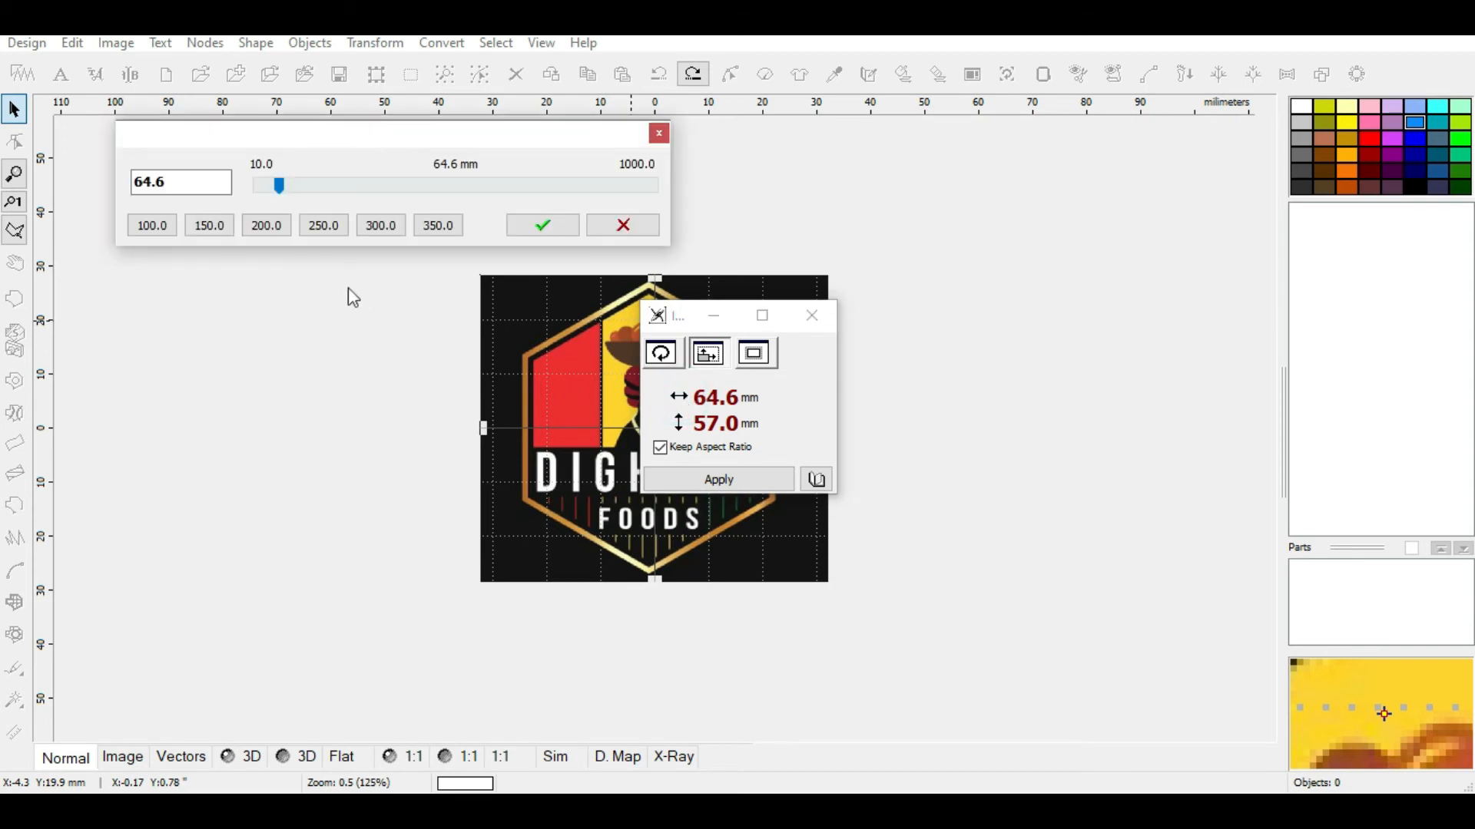
{"action": "left_click", "coordinate": [150, 228]}
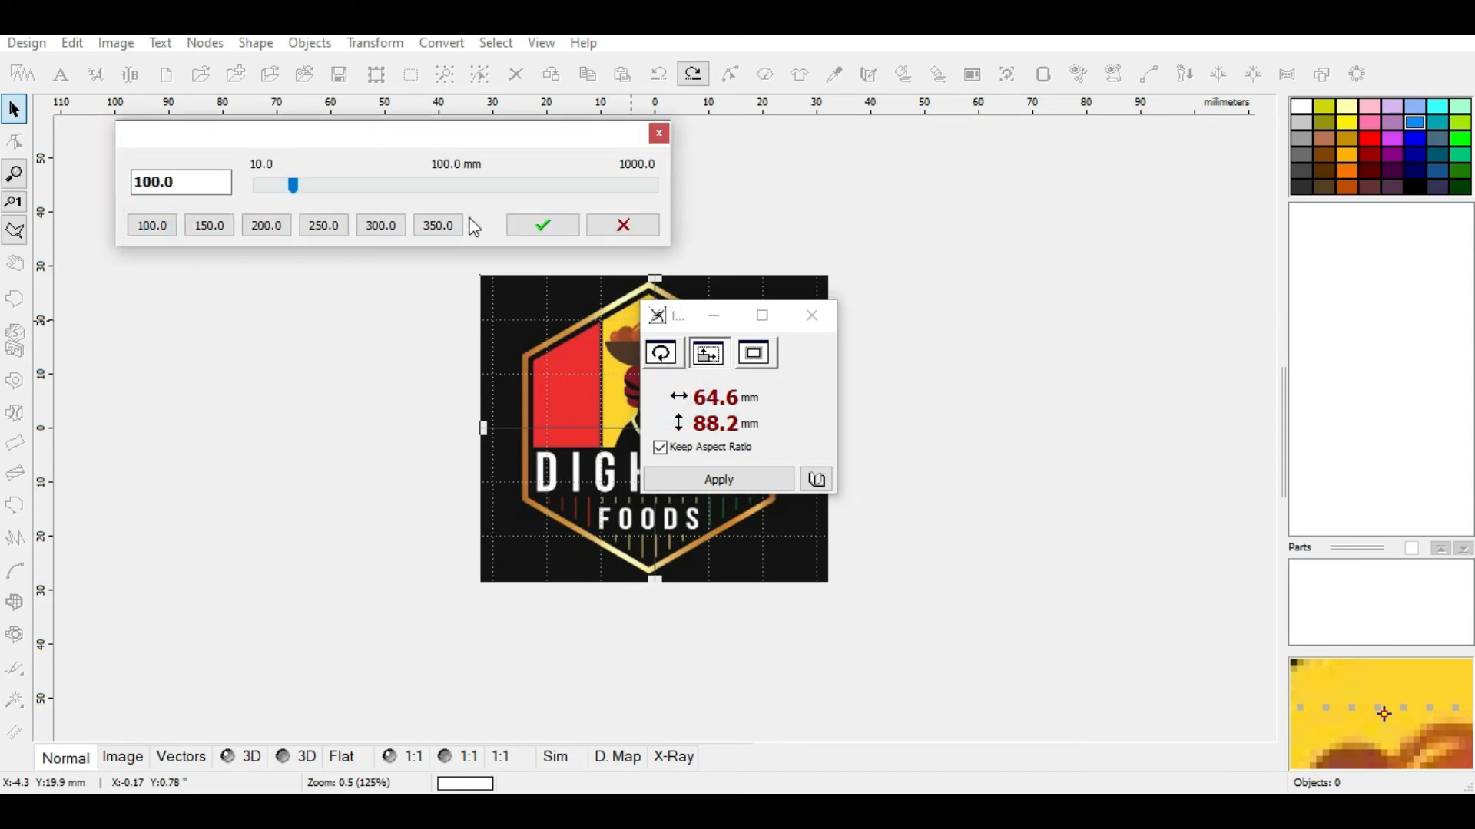
{"action": "left_click", "coordinate": [526, 228]}
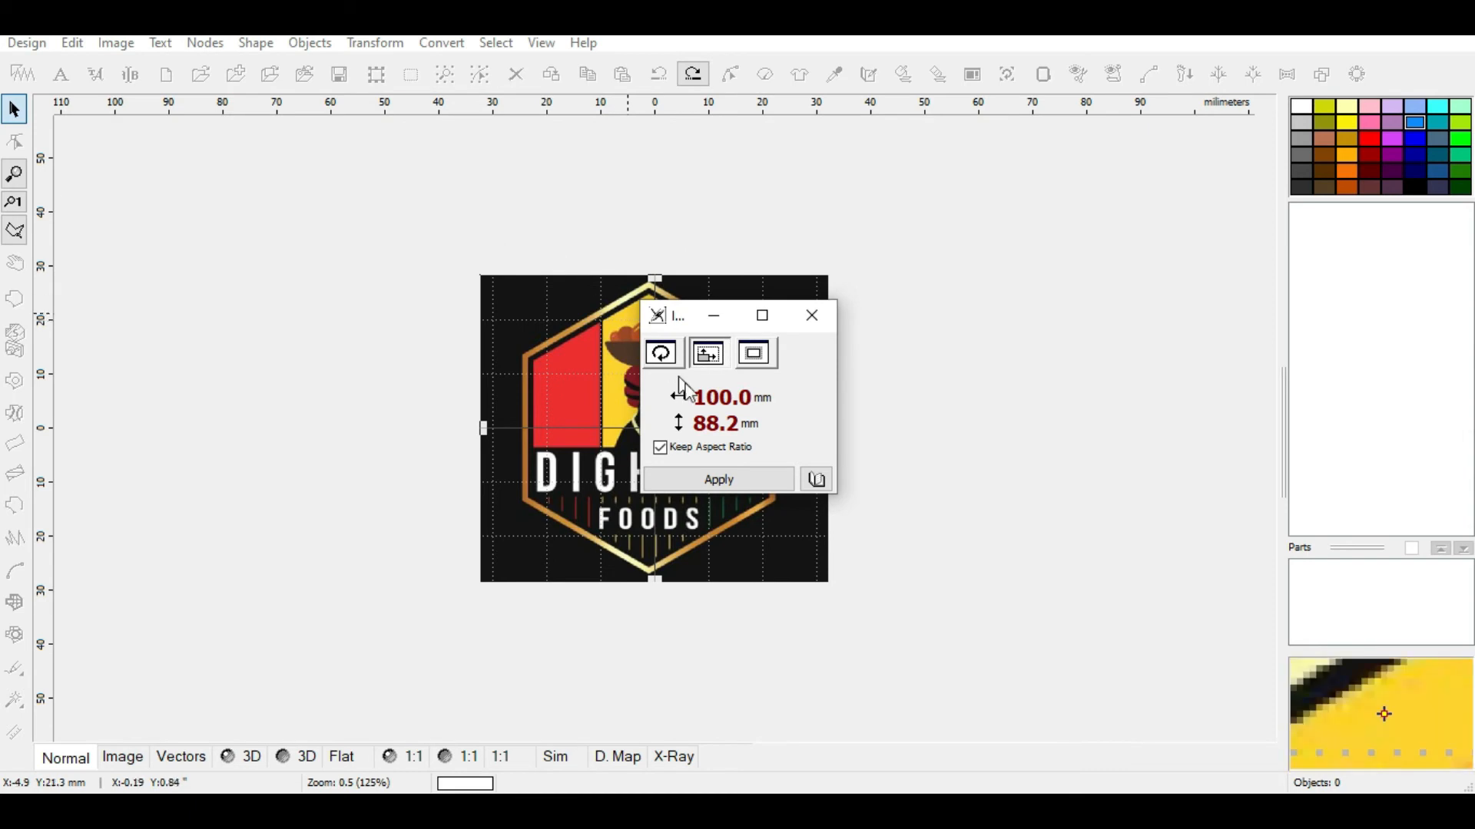
{"action": "left_click", "coordinate": [722, 477]}
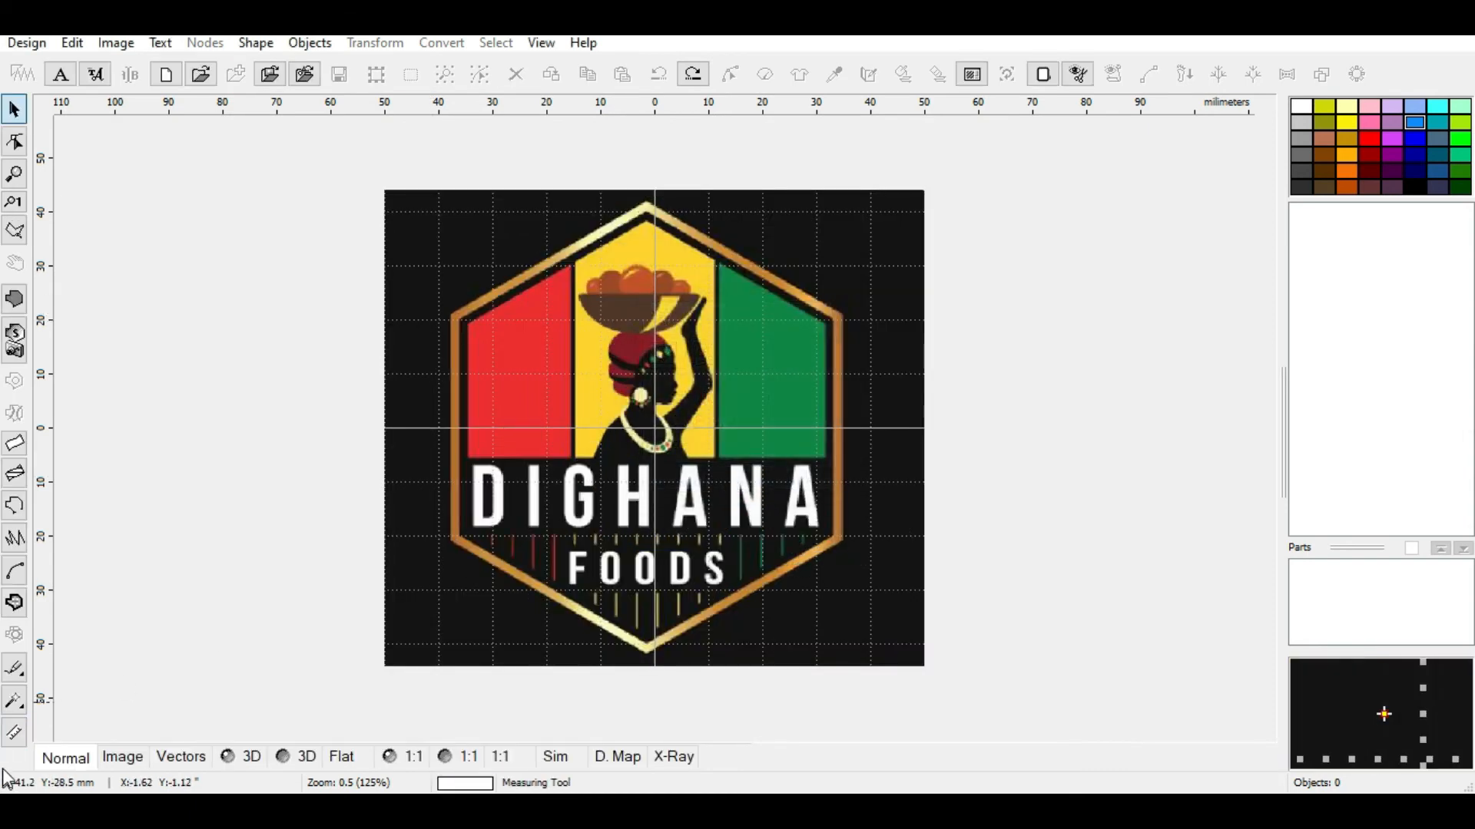
Measure the enlarged hexagon's height again between its bottom and top corners
{"action": "left_click", "coordinate": [14, 736]}
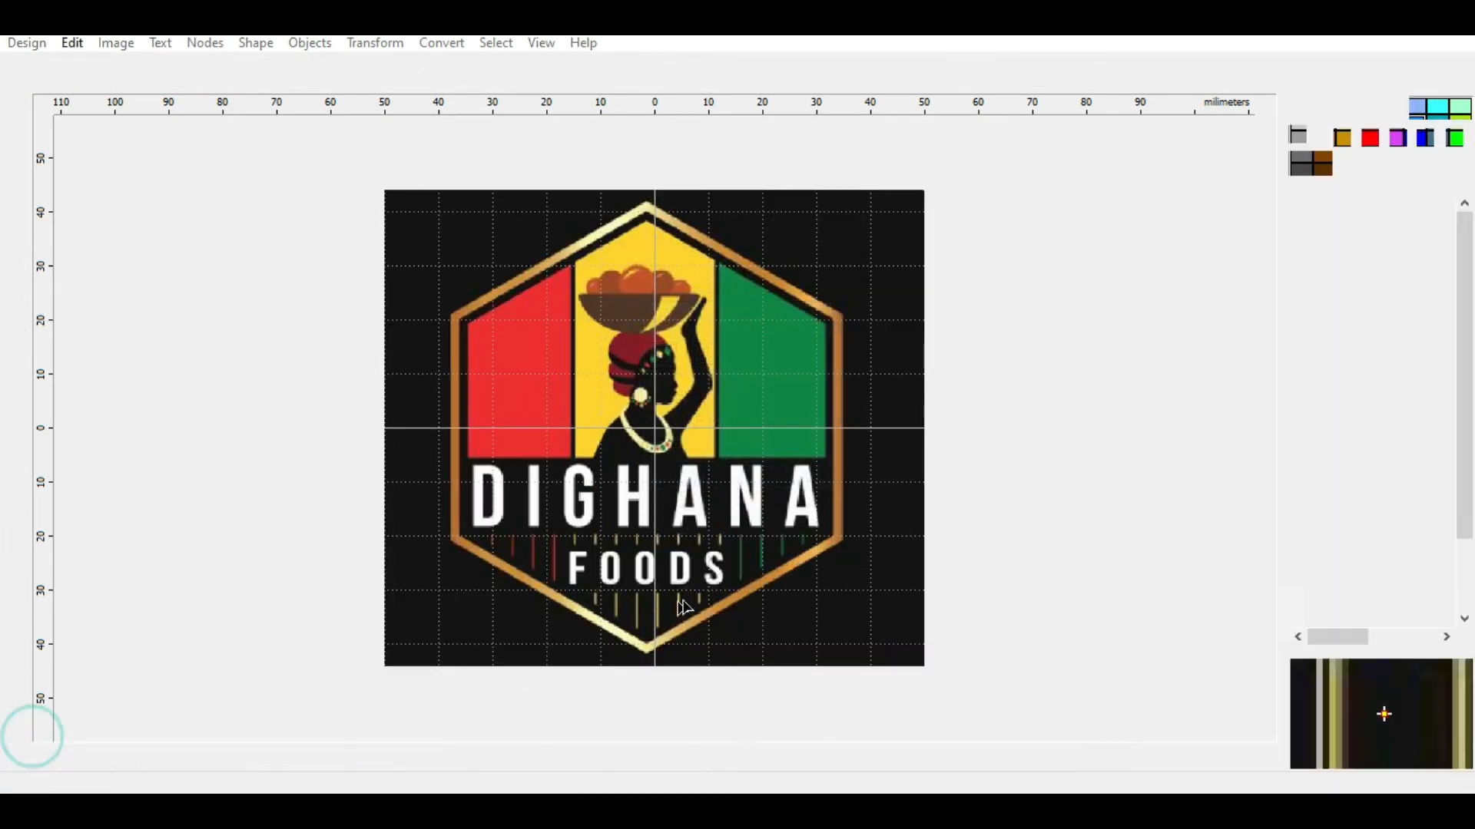
{"action": "left_click", "coordinate": [647, 655]}
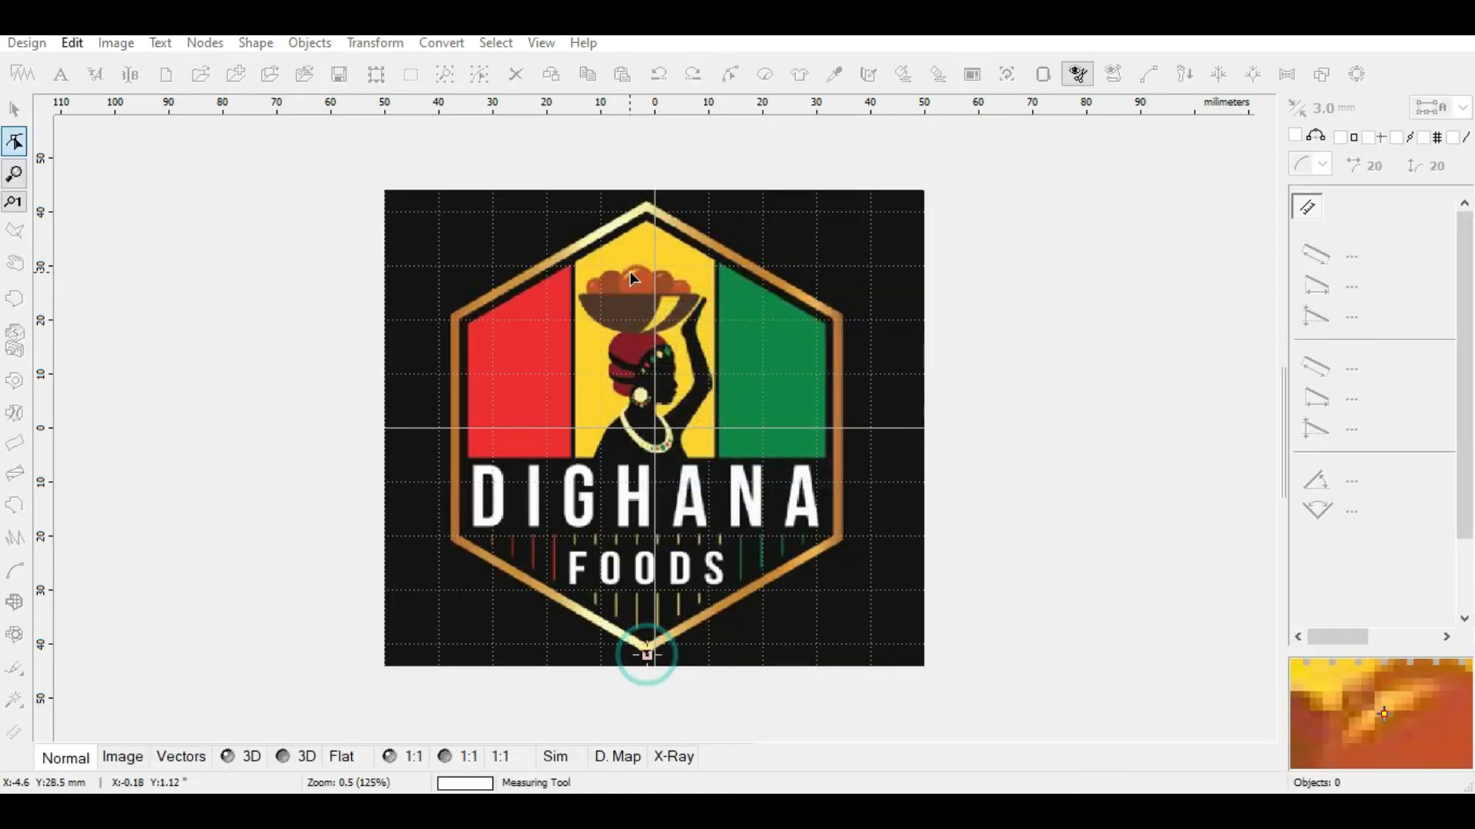
{"action": "left_click", "coordinate": [645, 204]}
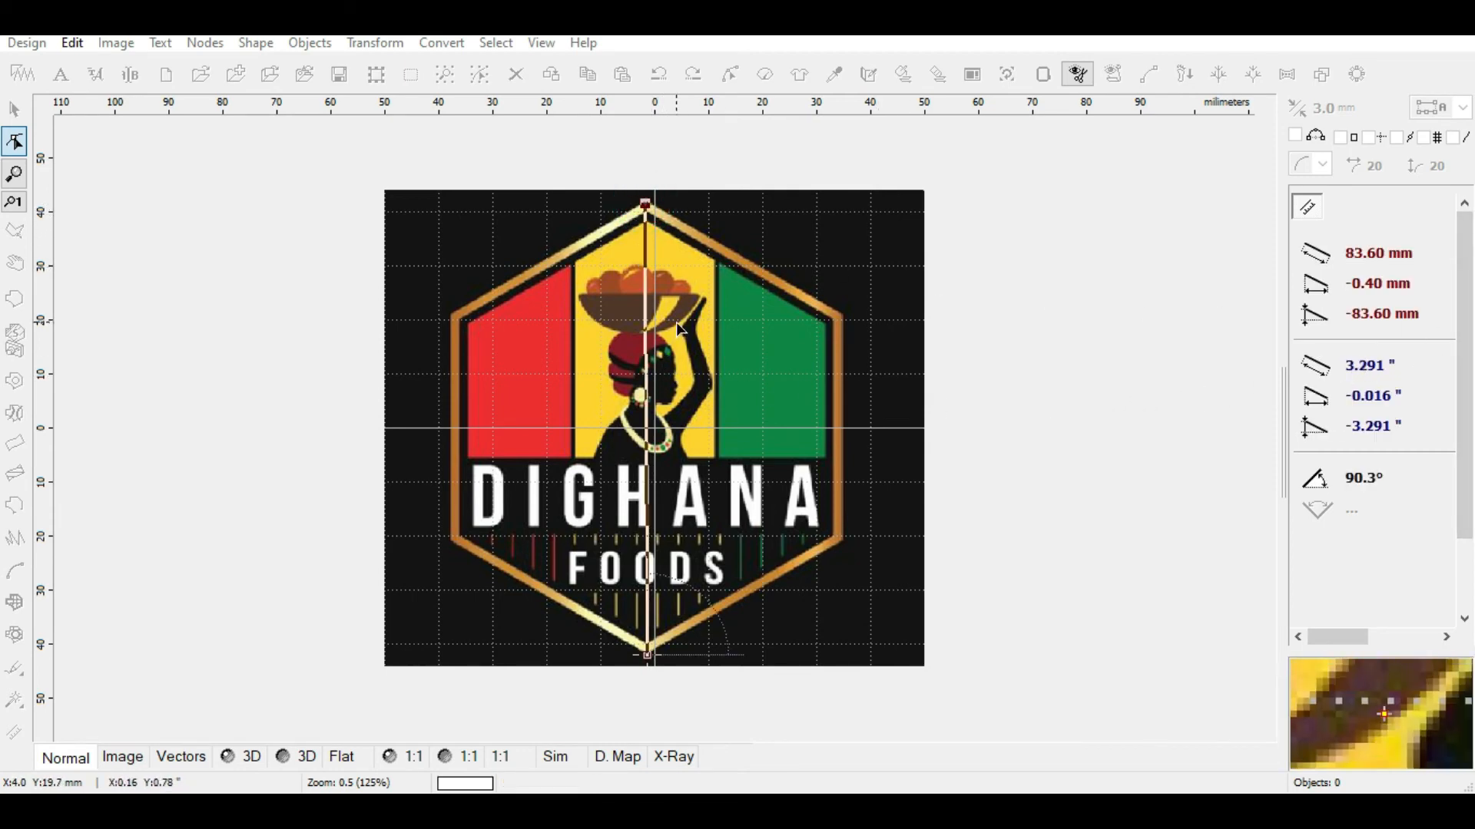
{"action": "key", "text": "Escape"}
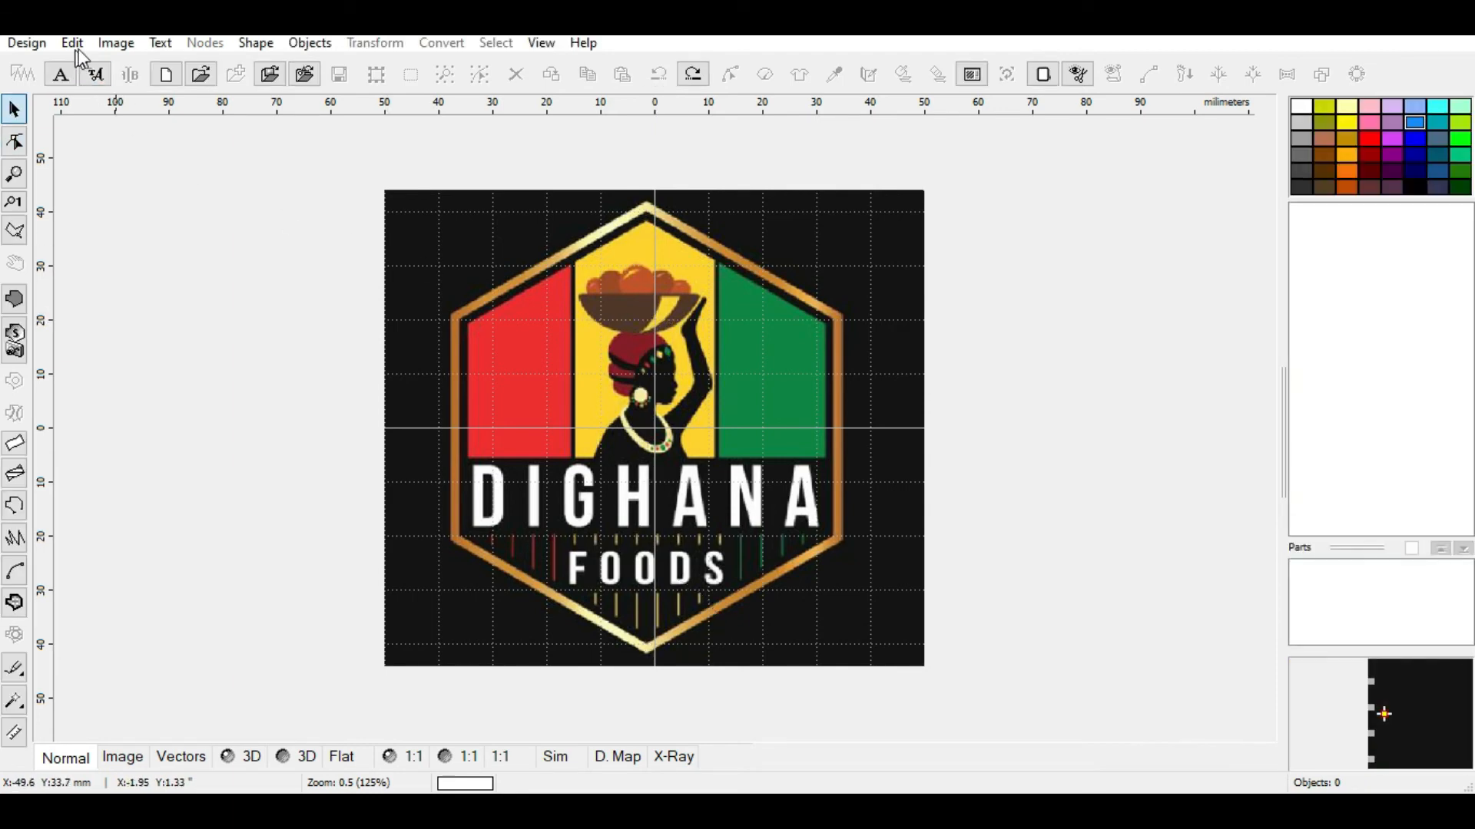
Resize the logo image to a width of 120 mm, keeping its aspect ratio
{"action": "left_click", "coordinate": [116, 43]}
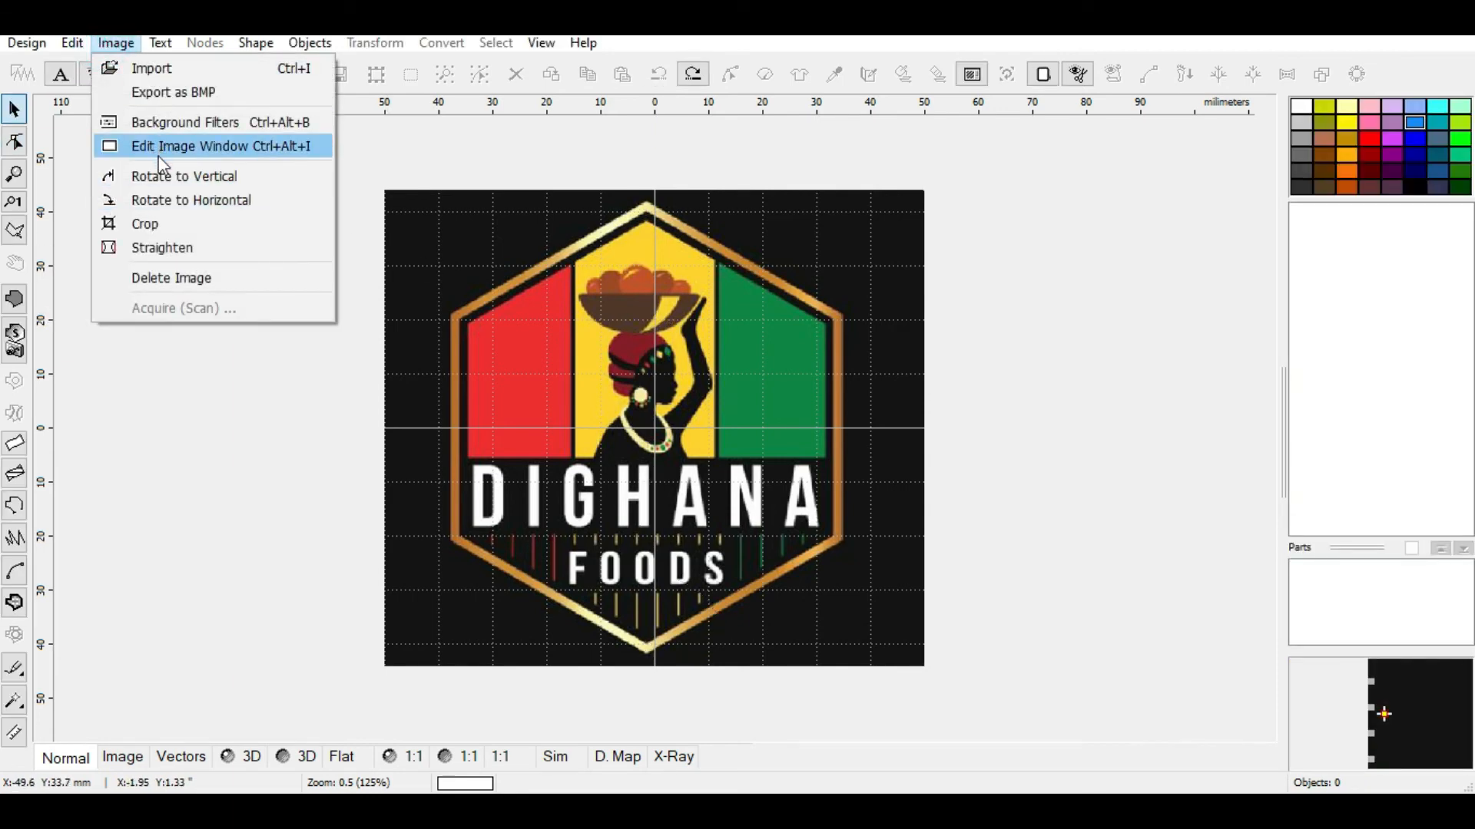
{"action": "left_click", "coordinate": [179, 152]}
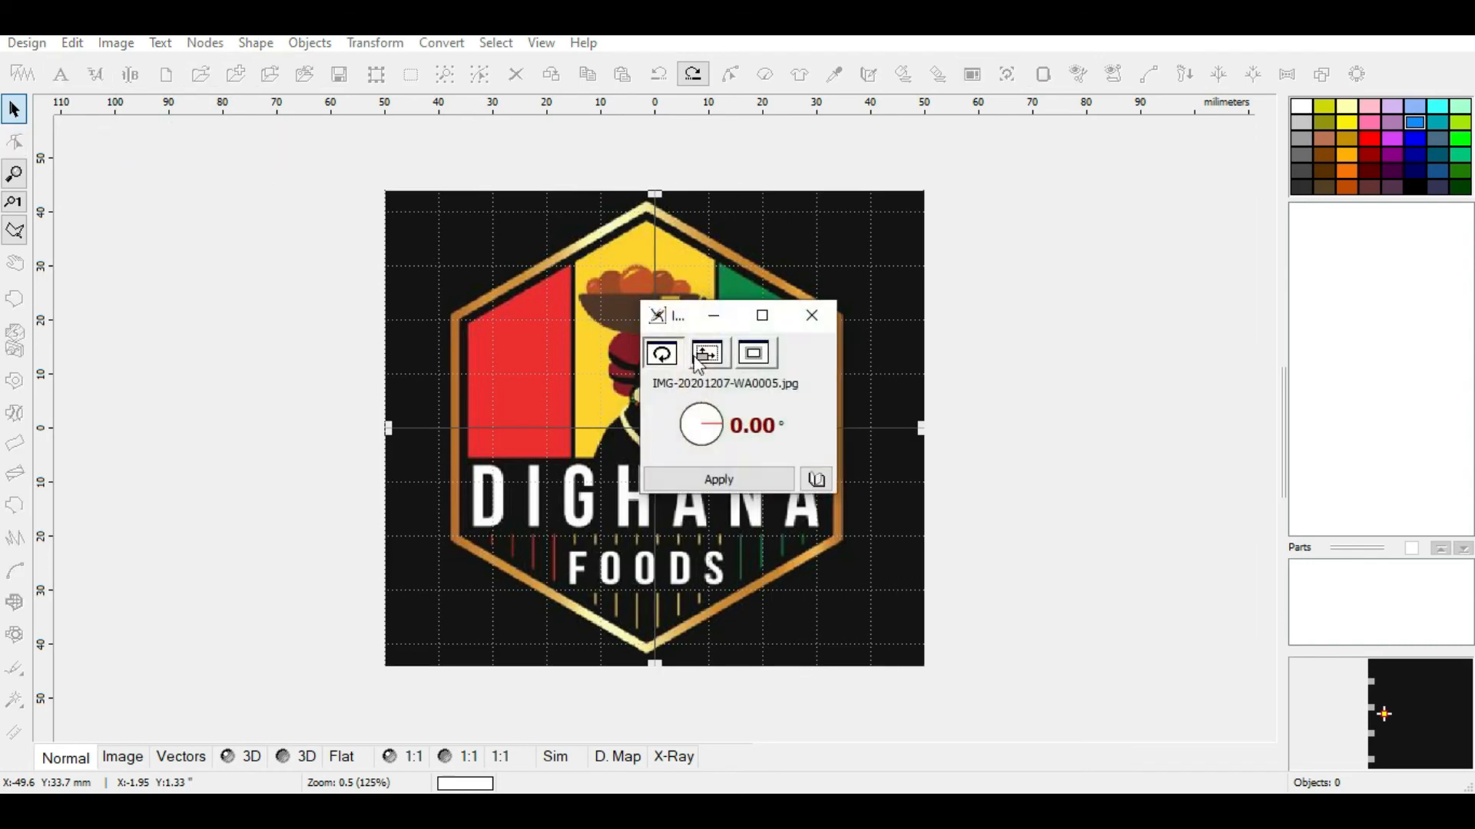
{"action": "left_click", "coordinate": [707, 353]}
{"action": "left_click", "coordinate": [683, 403]}
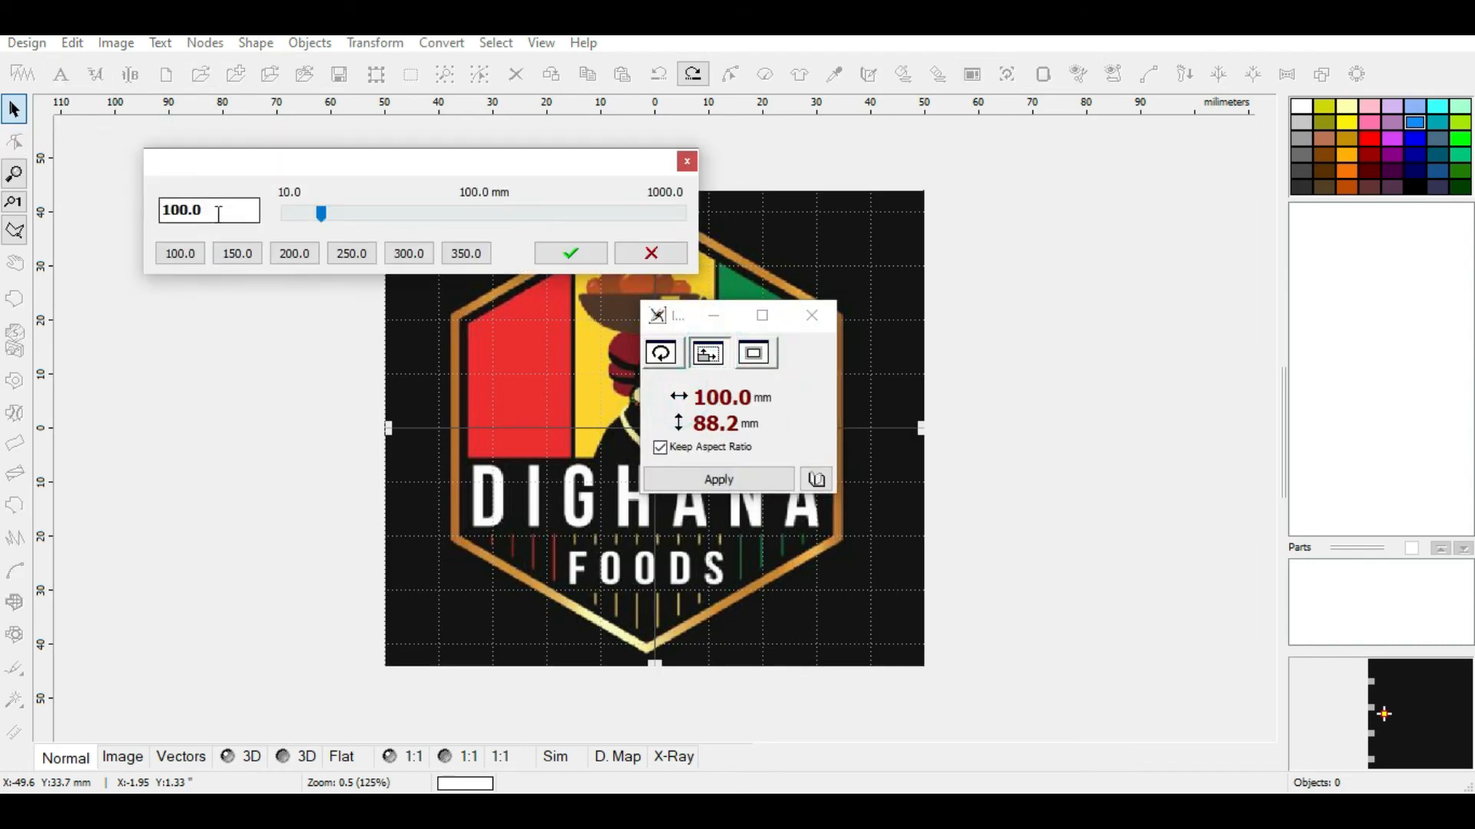
{"action": "left_click_drag", "start_coordinate": [214, 210], "coordinate": [173, 223]}
{"action": "type", "text": "0"}
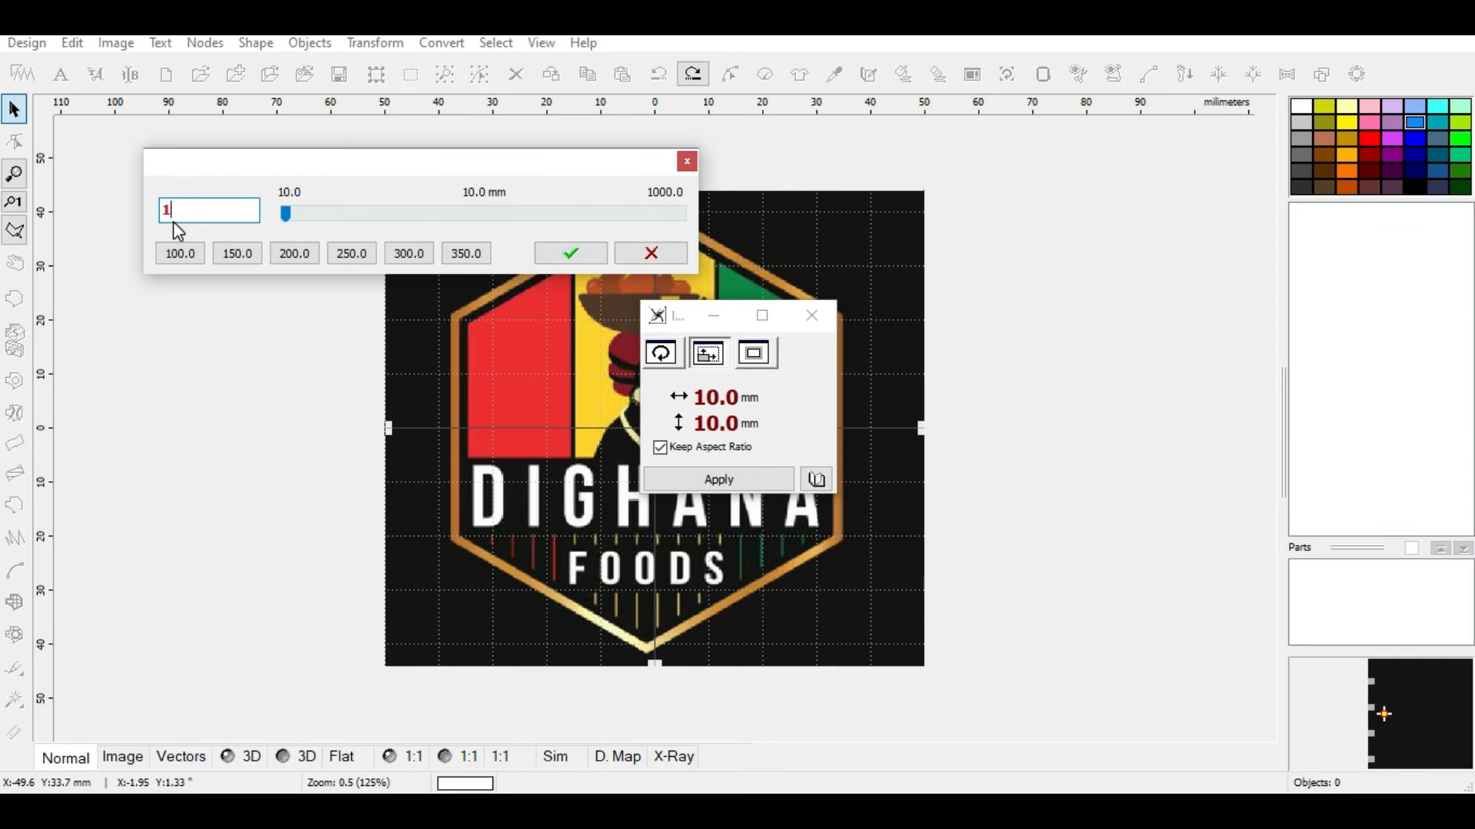
{"action": "type", "text": "20"}
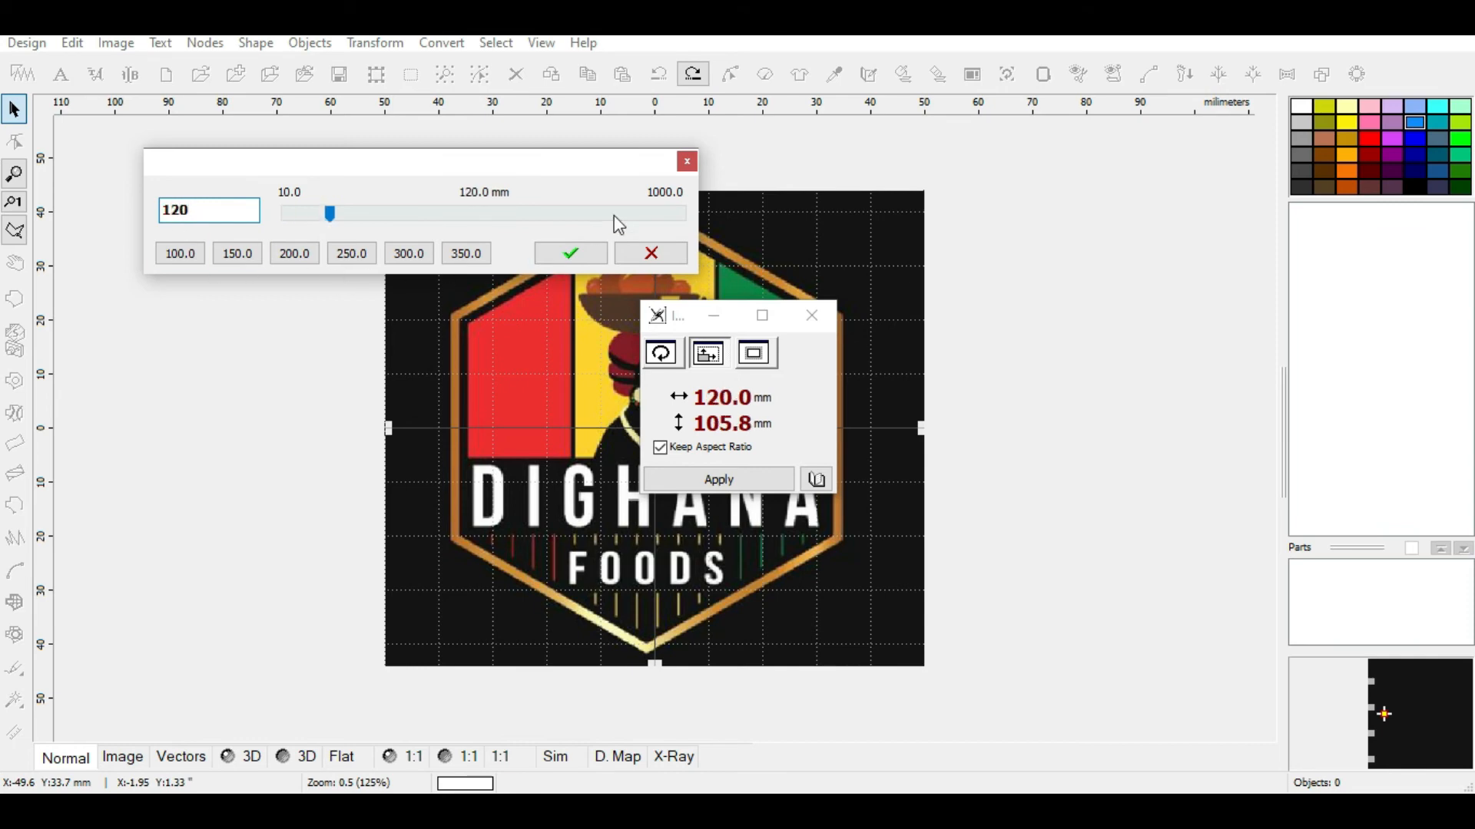
{"action": "left_click", "coordinate": [572, 253]}
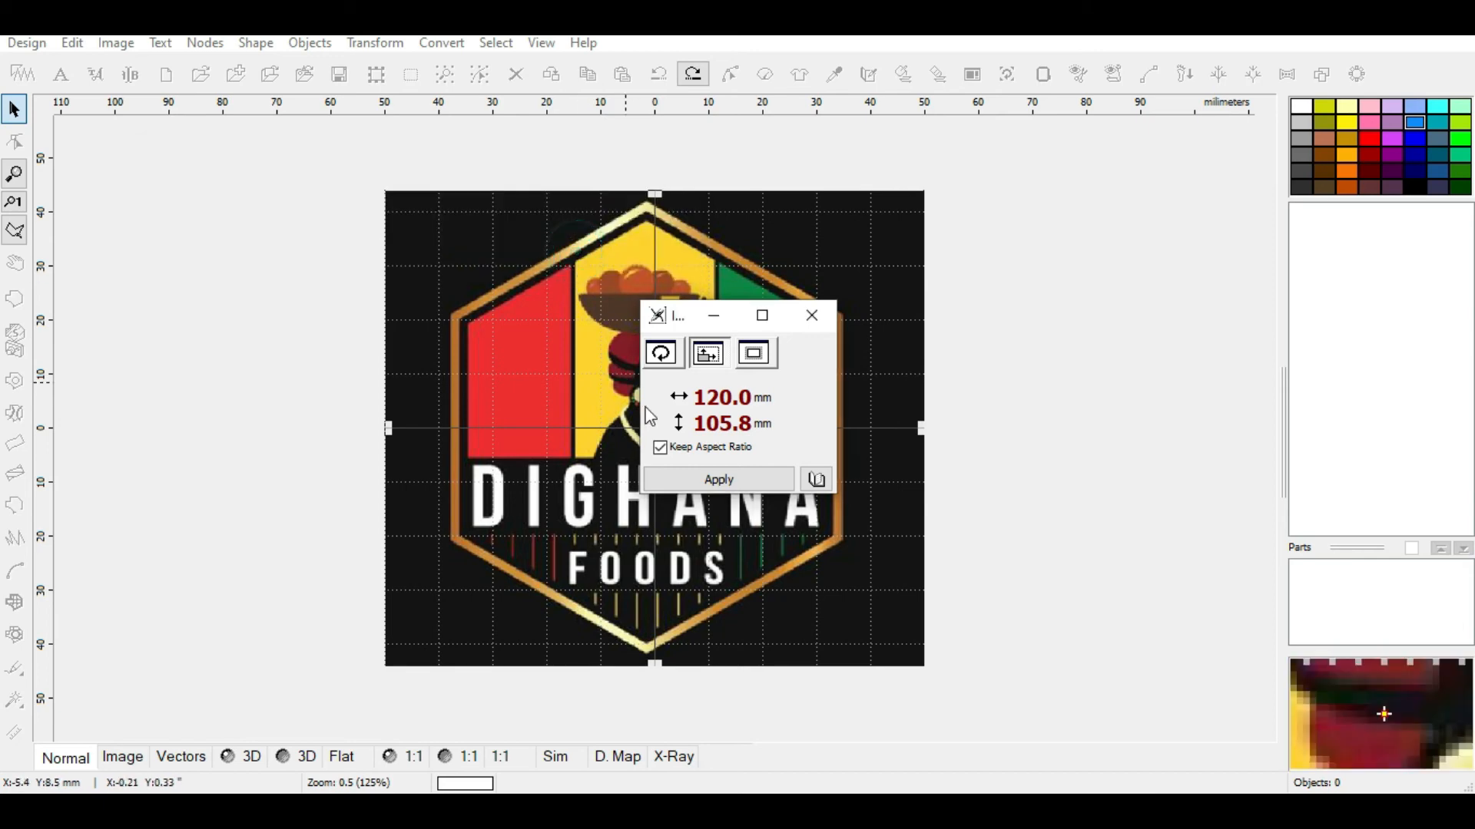
{"action": "left_click", "coordinate": [707, 480]}
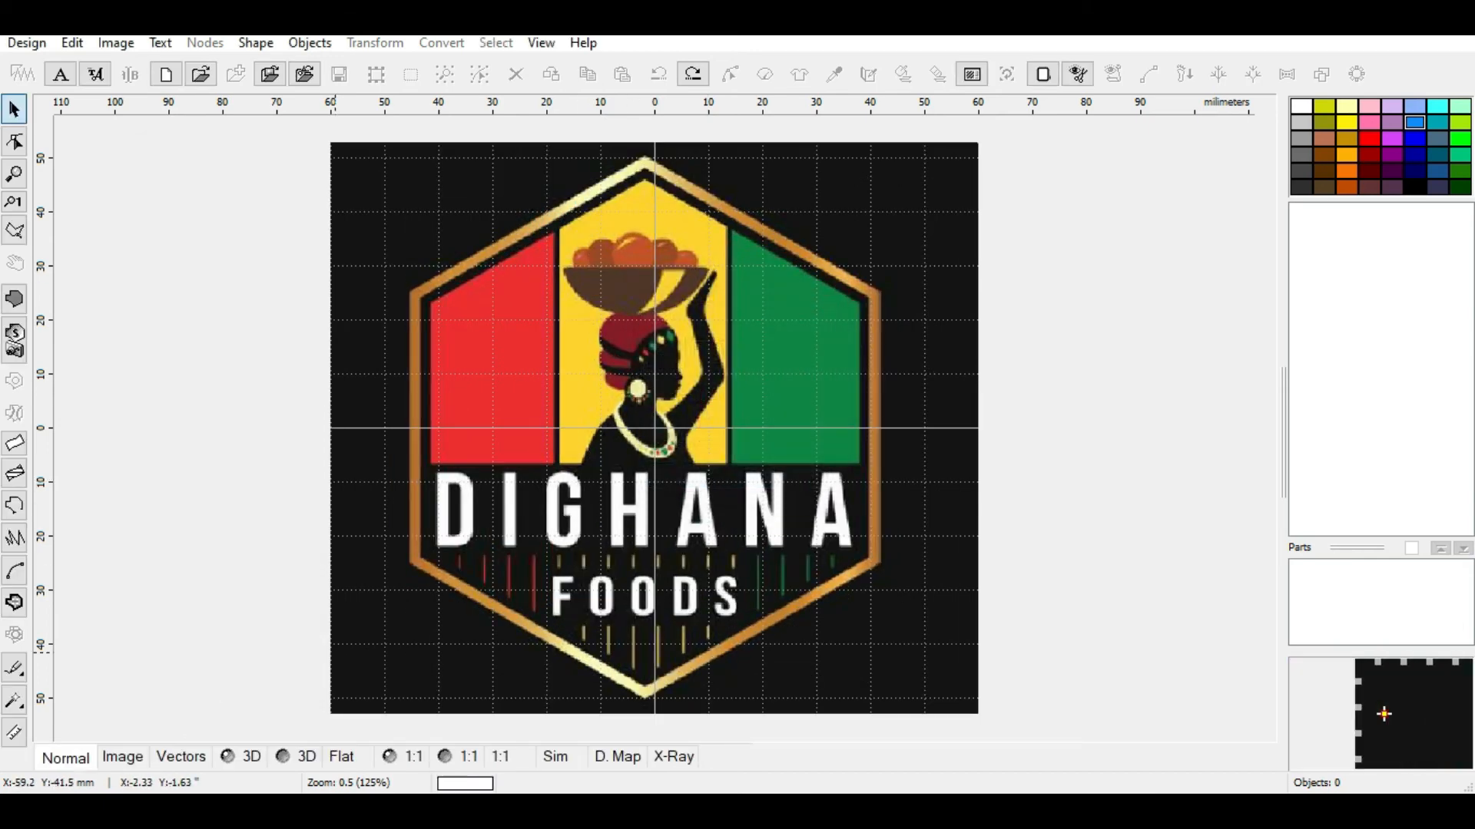
Check the hexagon's height at the 120 mm image width by measuring from its bottom corner to its top corner
{"action": "left_click", "coordinate": [14, 734]}
{"action": "left_click_drag", "start_coordinate": [649, 702], "coordinate": [644, 164]}
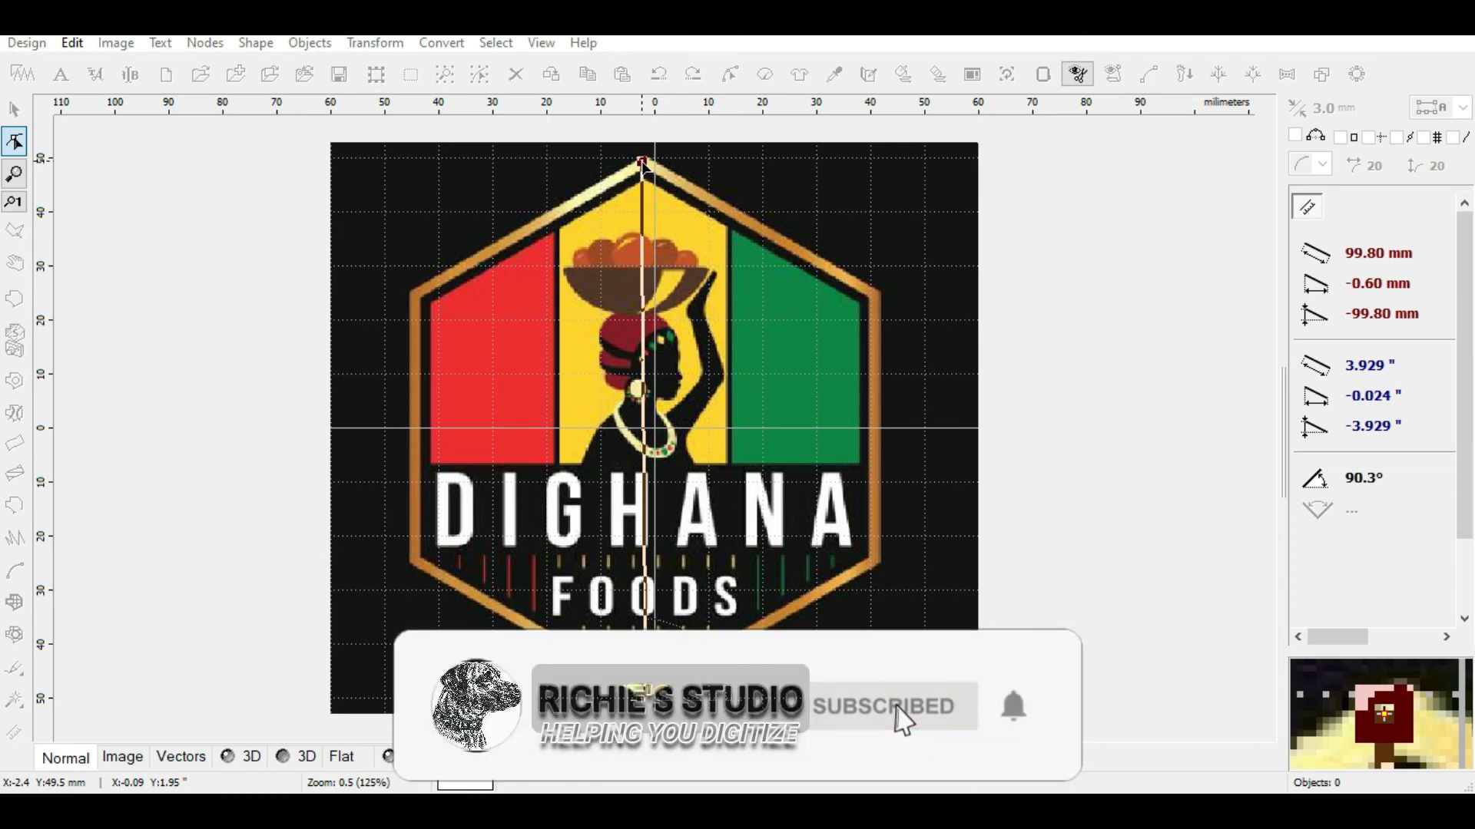
{"action": "key", "text": "Escape"}
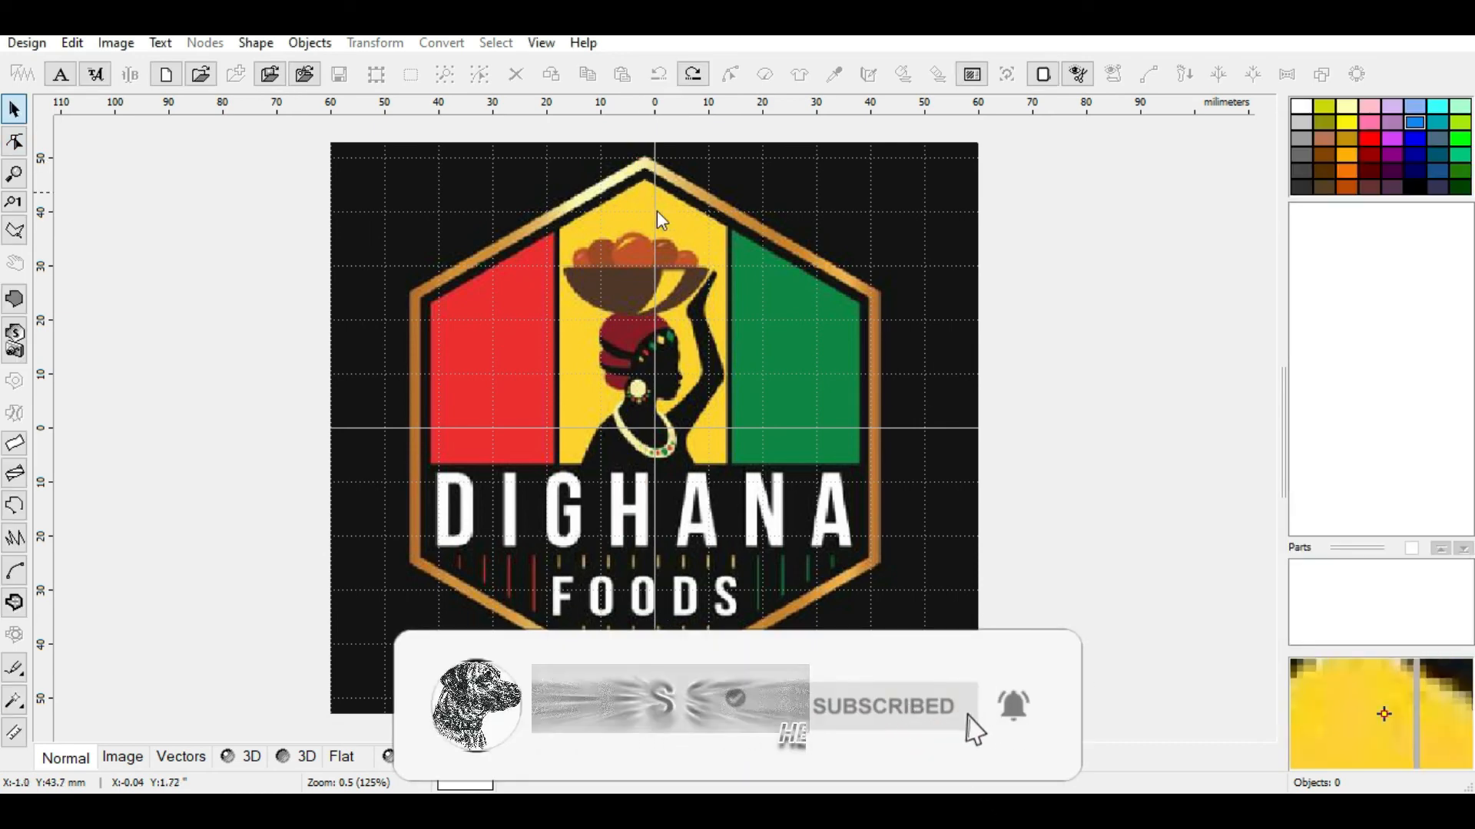
Set the hoop width to 250 mm in the hoop preferences and apply the change
{"action": "scroll", "coordinate": [668, 232], "scroll_direction": "down", "scroll_amount": 1}
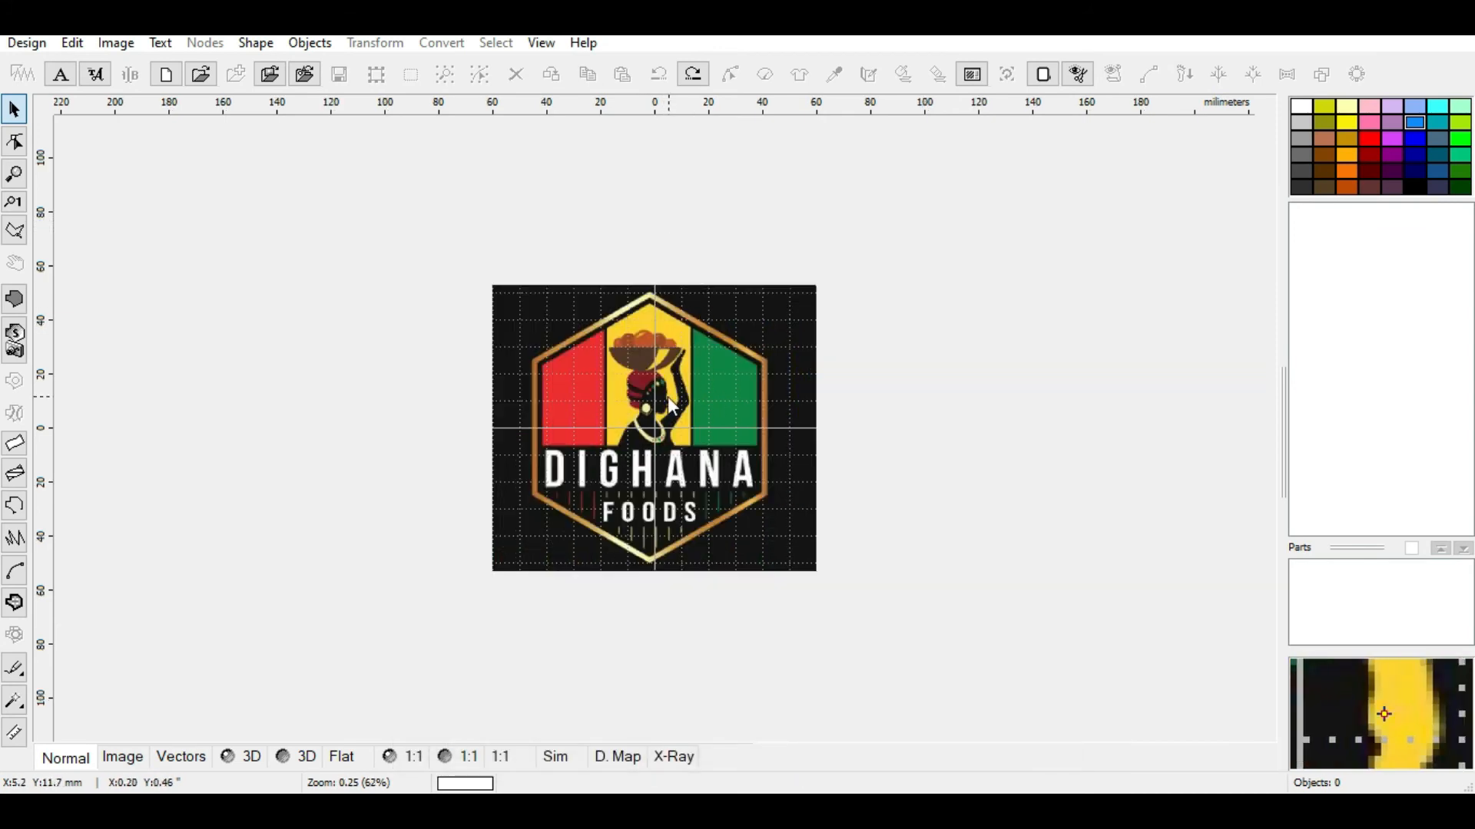
{"action": "left_click", "coordinate": [1038, 83]}
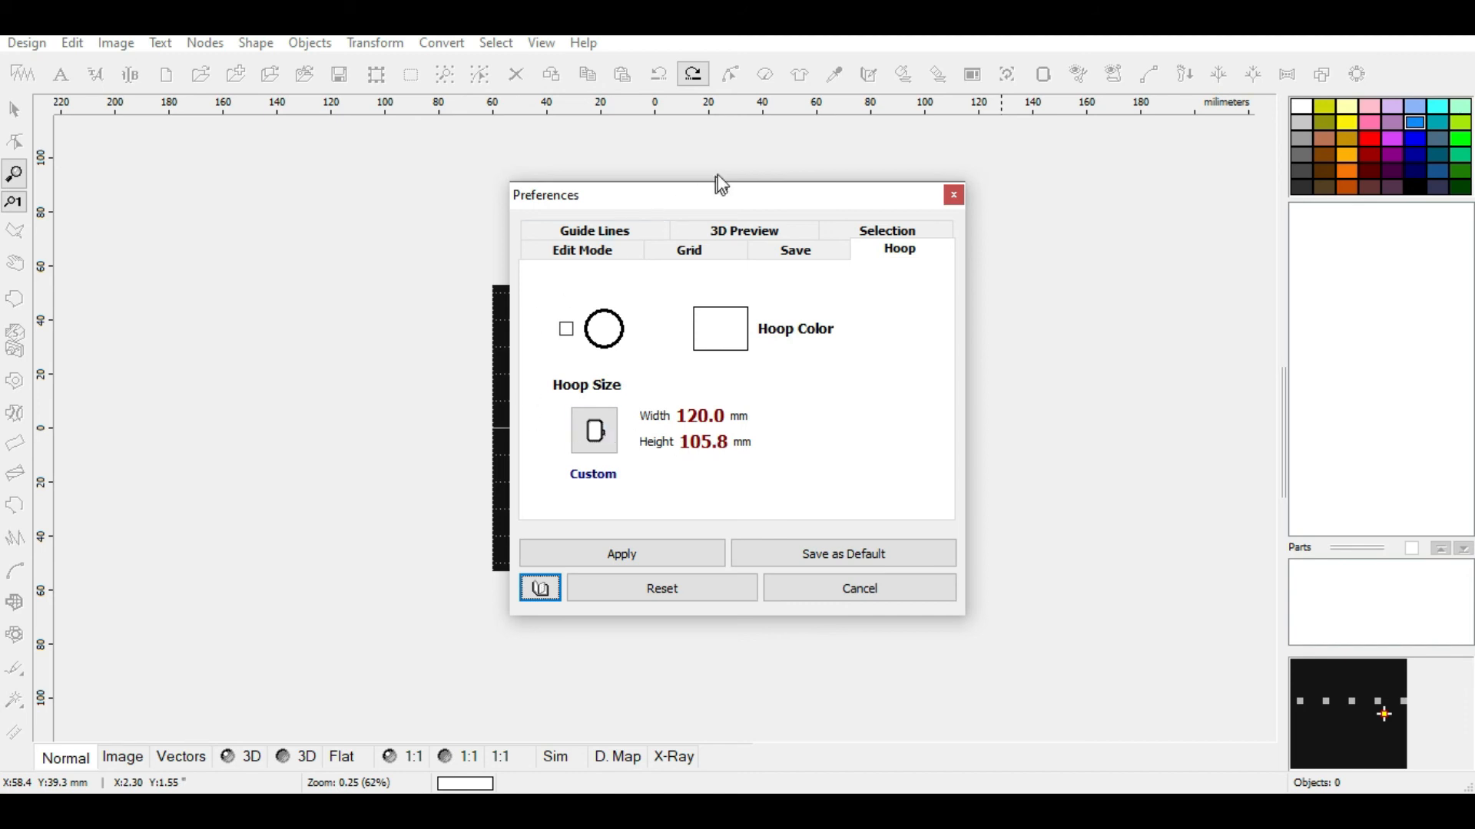
{"action": "left_click_drag", "start_coordinate": [736, 207], "coordinate": [1093, 219]}
{"action": "left_click", "coordinate": [1033, 428]}
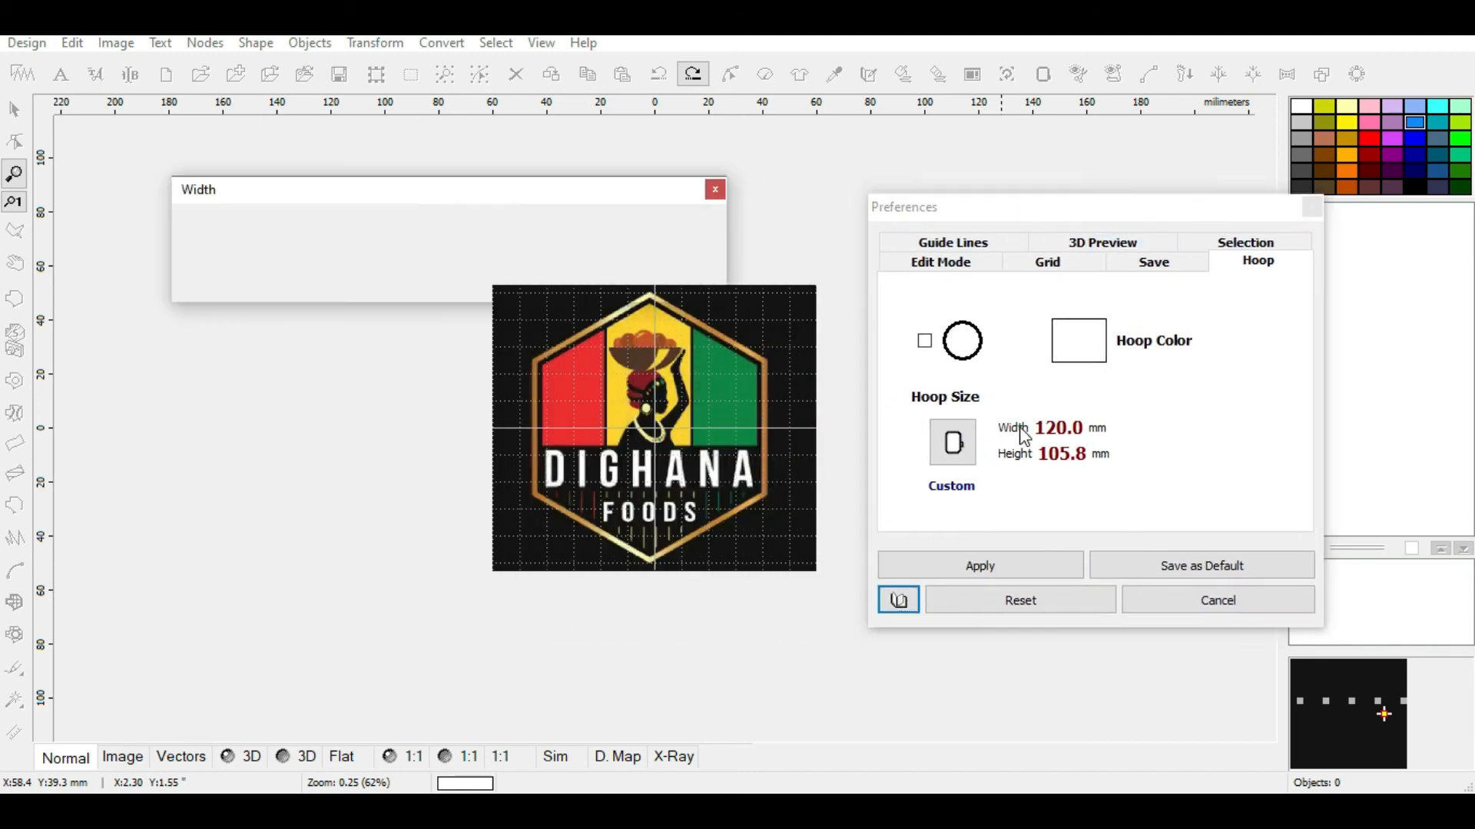
{"action": "left_click", "coordinate": [377, 281]}
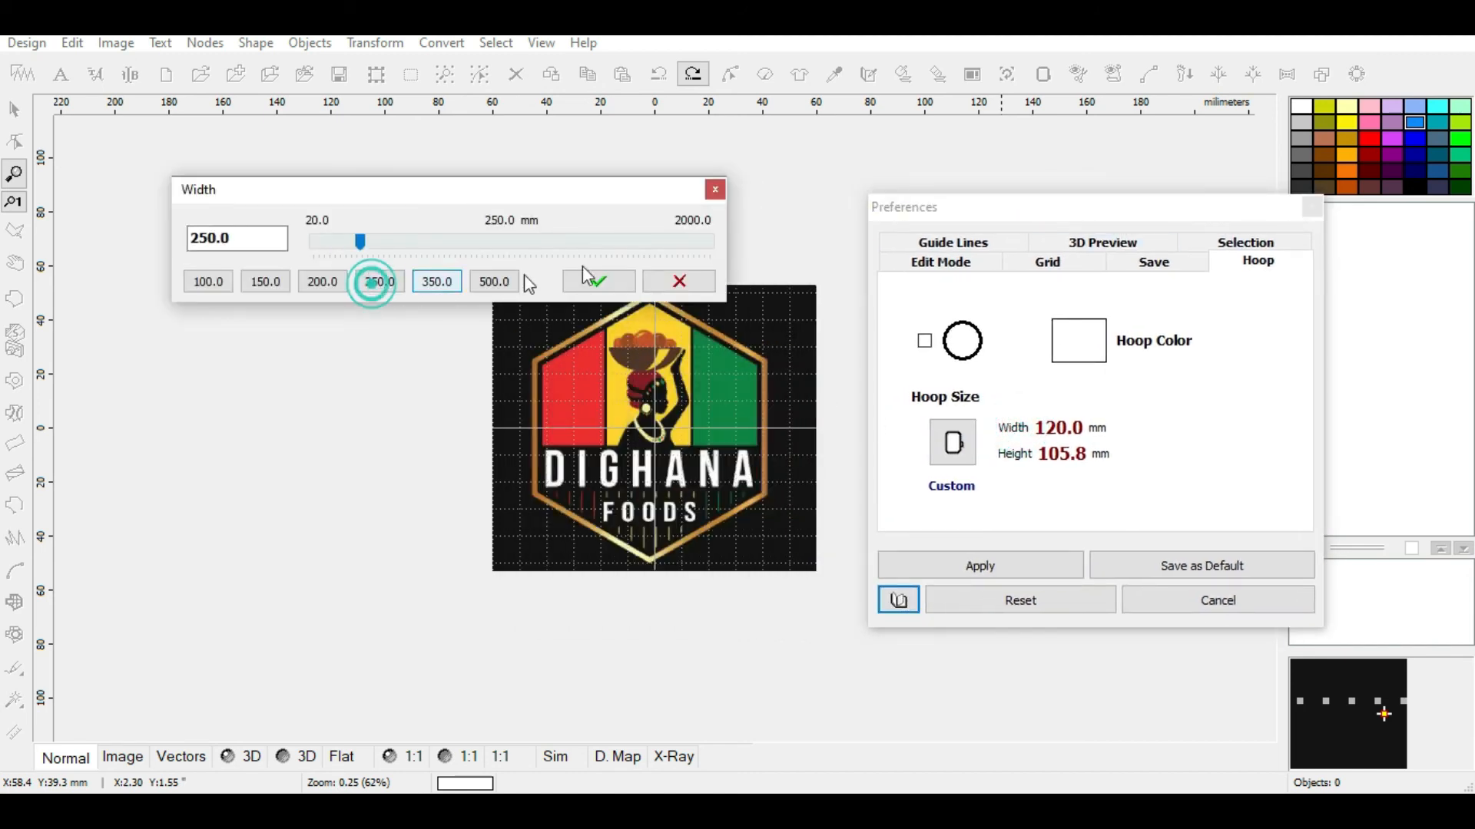
{"action": "left_click", "coordinate": [595, 278]}
{"action": "left_click", "coordinate": [957, 554]}
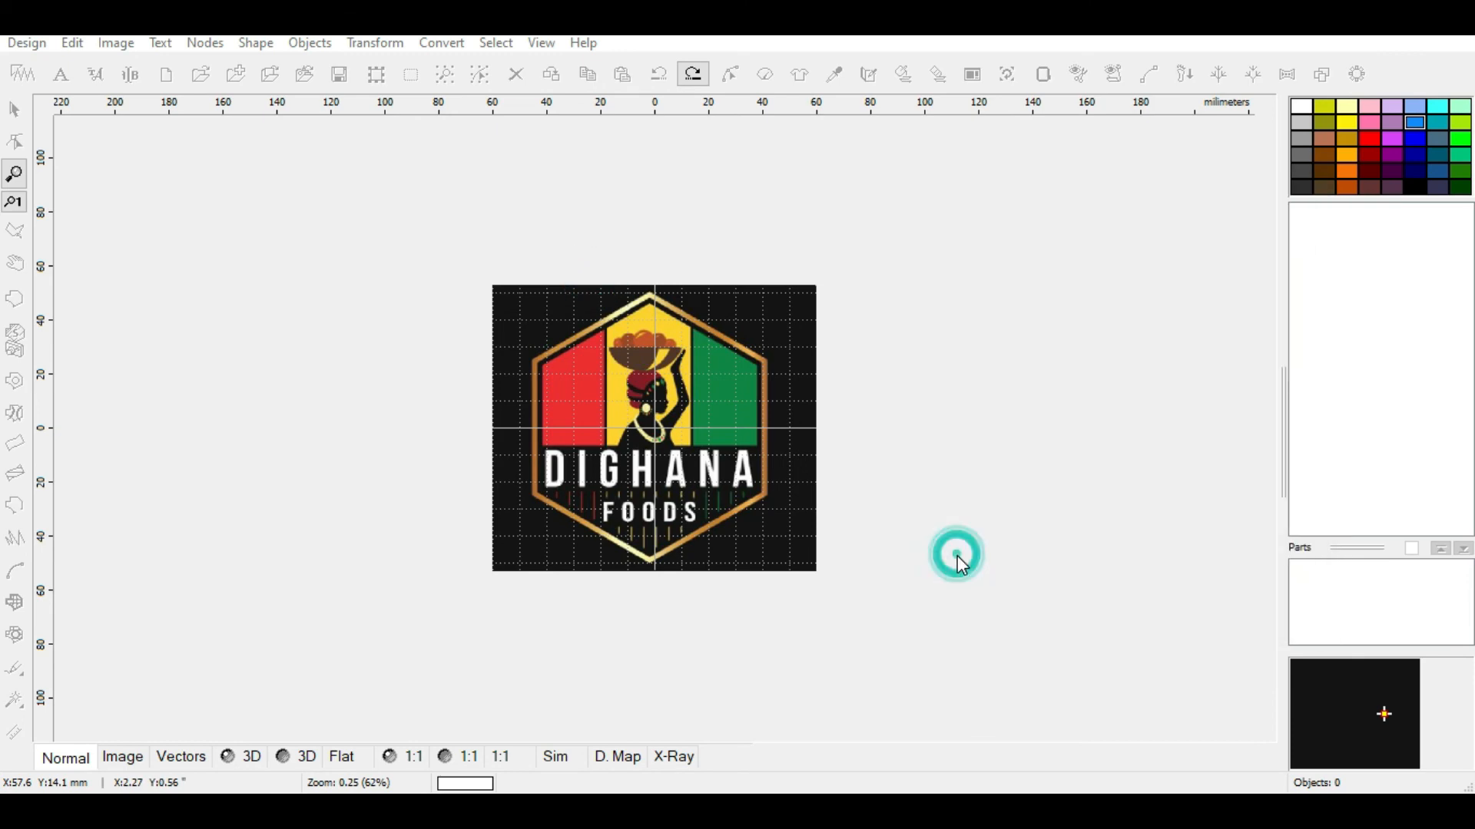
{"action": "scroll", "coordinate": [628, 398], "scroll_direction": "up", "scroll_amount": 1}
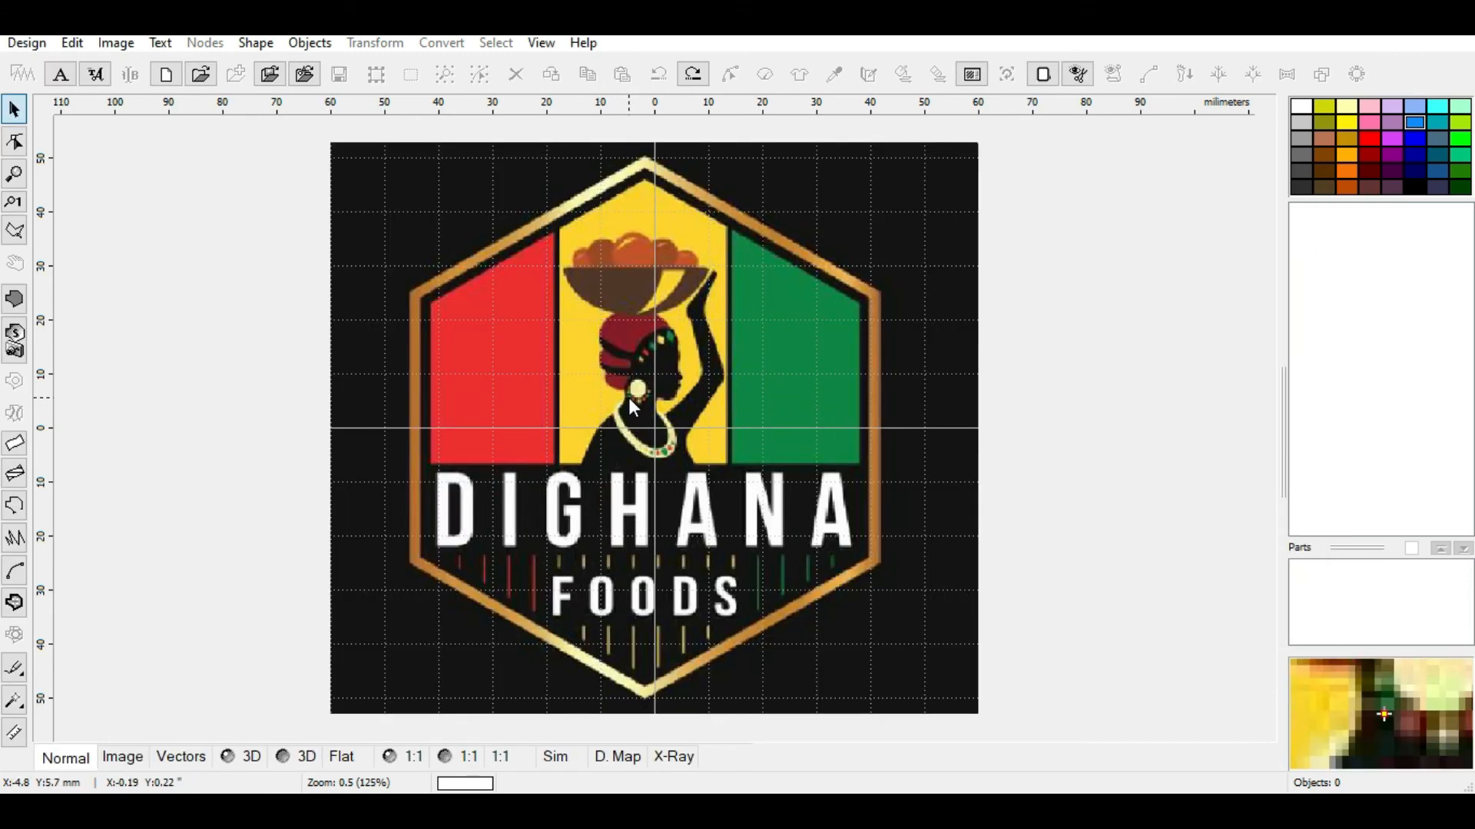